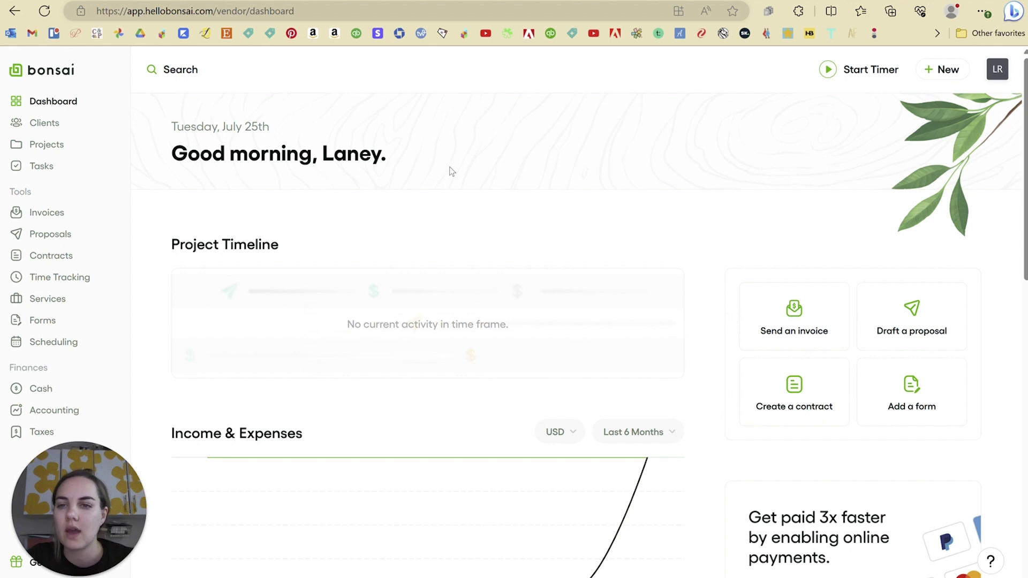
Step: Switch off the Bonsai Branding toggle under Clients > Client Portal and dismiss the confirmation
{"action": "left_click", "coordinate": [52, 126]}
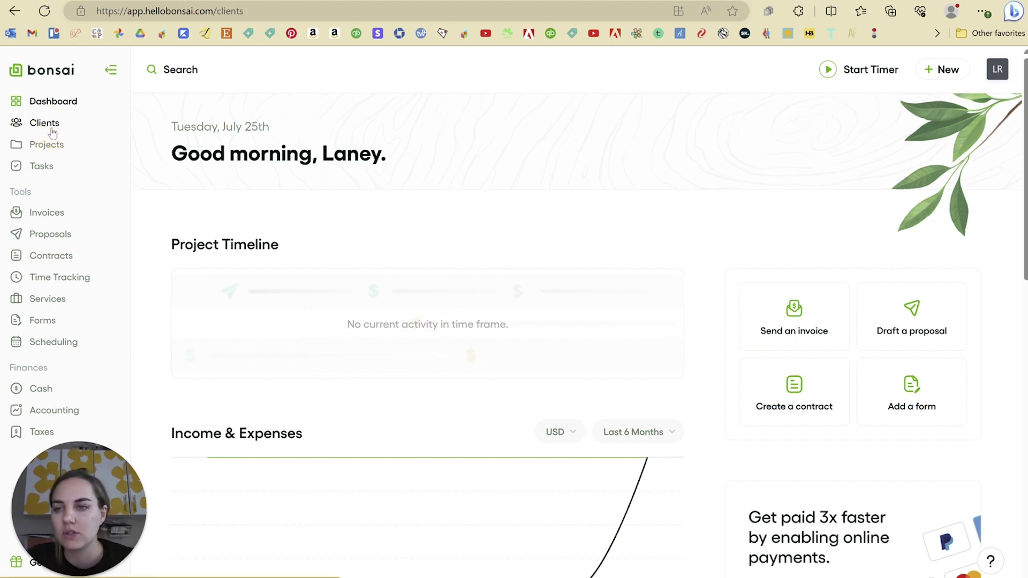
{"action": "left_click", "coordinate": [242, 176]}
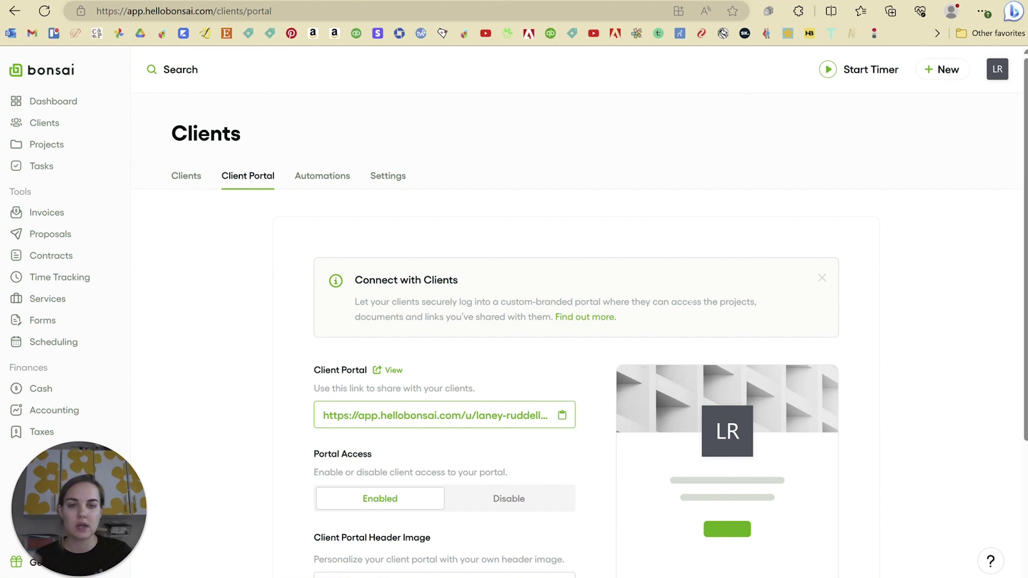
{"action": "scroll", "coordinate": [959, 351], "scroll_direction": "down", "scroll_amount": 3}
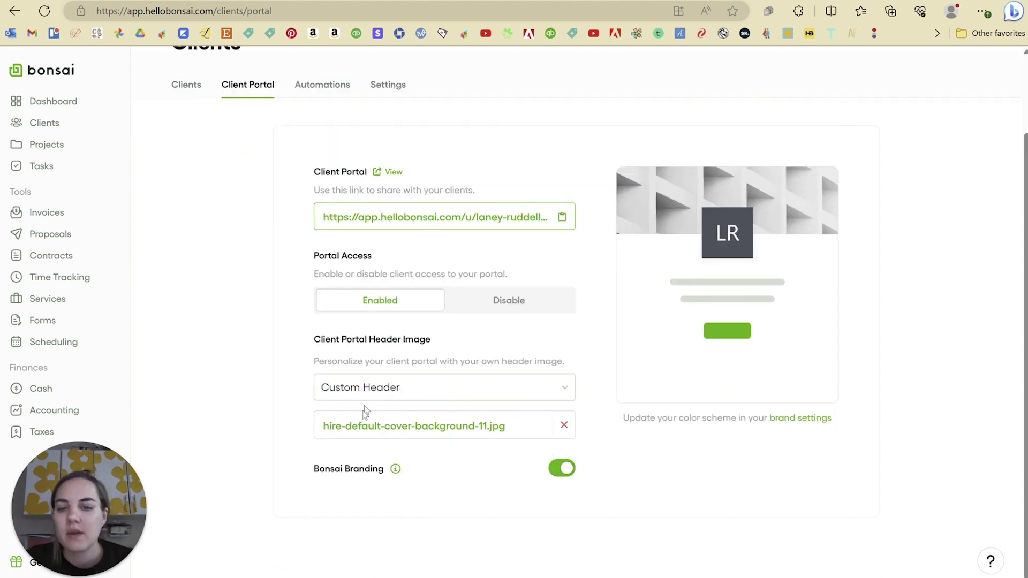
{"action": "left_click", "coordinate": [564, 468]}
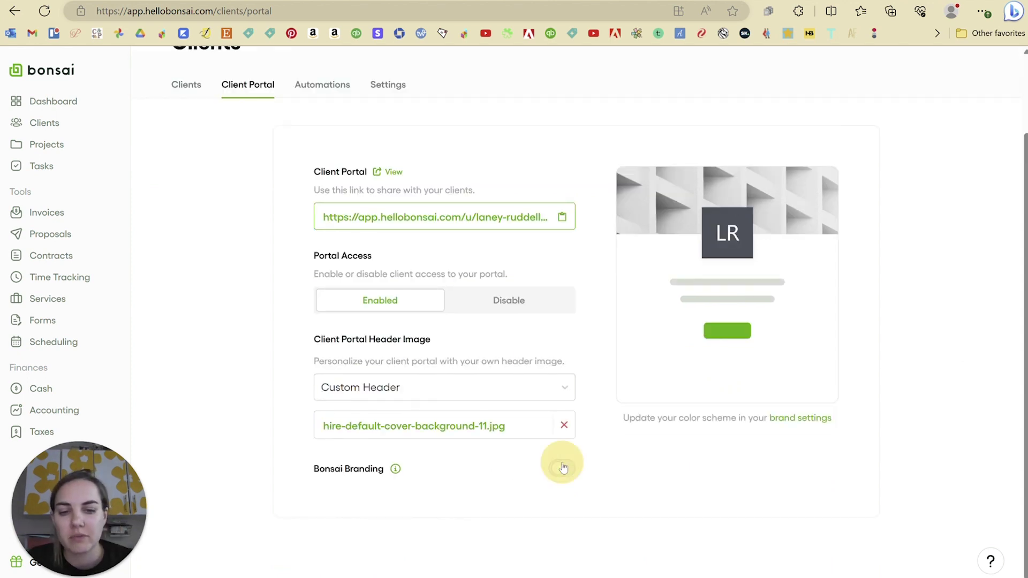
{"action": "mouse_move", "coordinate": [413, 476]}
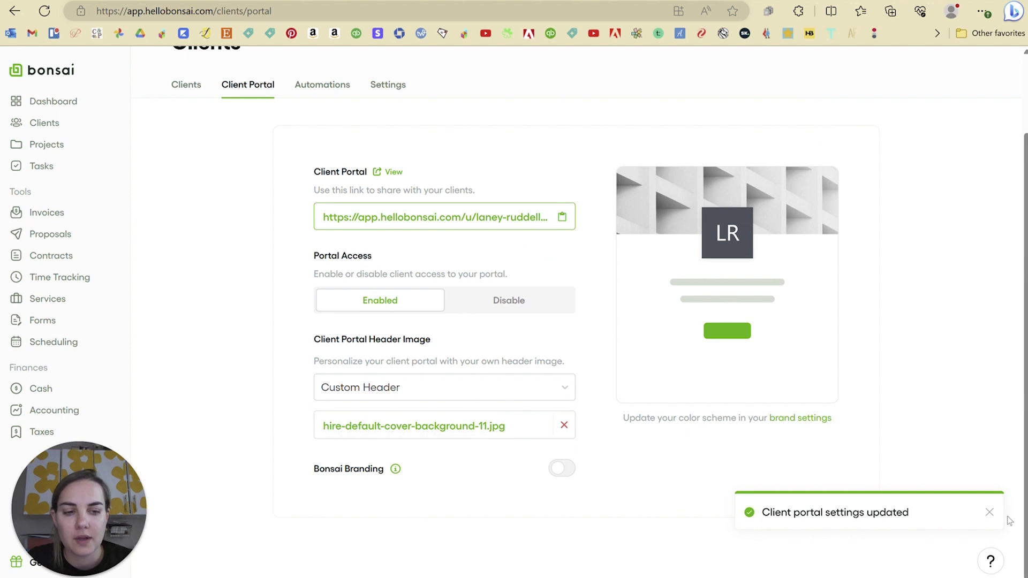
{"action": "left_click", "coordinate": [990, 513]}
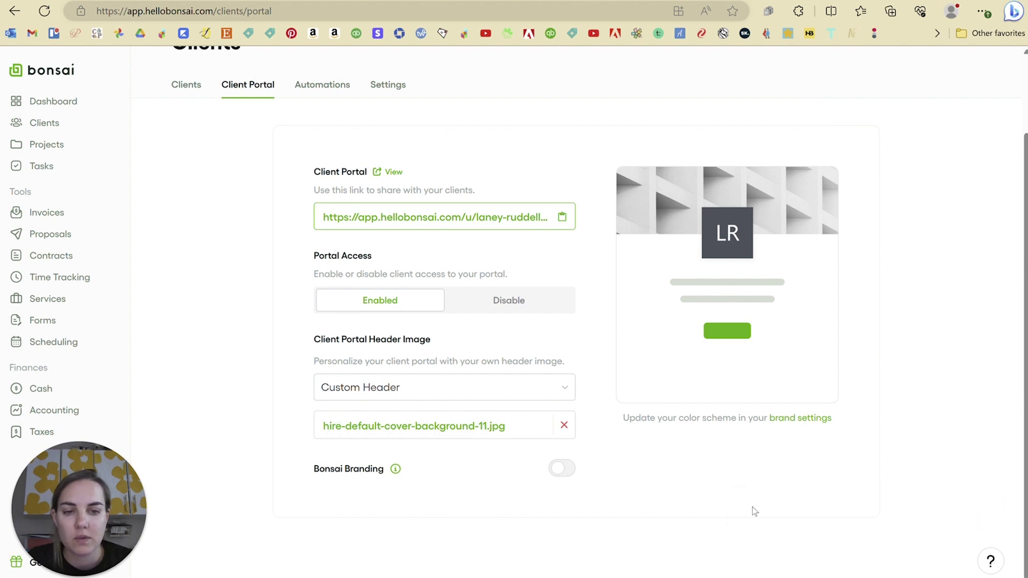
{"action": "left_click", "coordinate": [801, 419]}
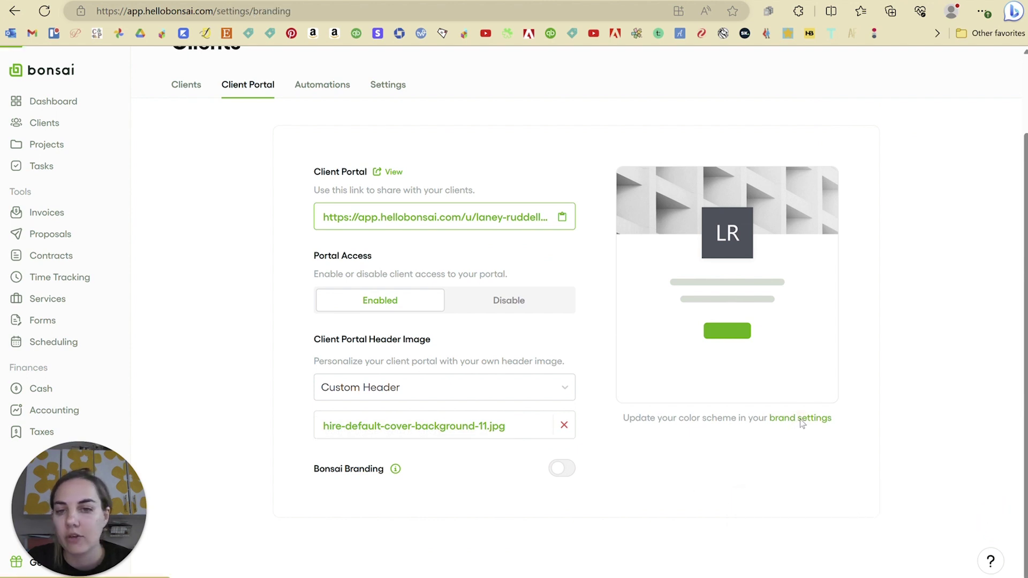
Step: Set the Brand Color hex from 22AD01 to EF495A (red) and save the changes
{"action": "scroll", "coordinate": [501, 369], "scroll_direction": "down", "scroll_amount": 3}
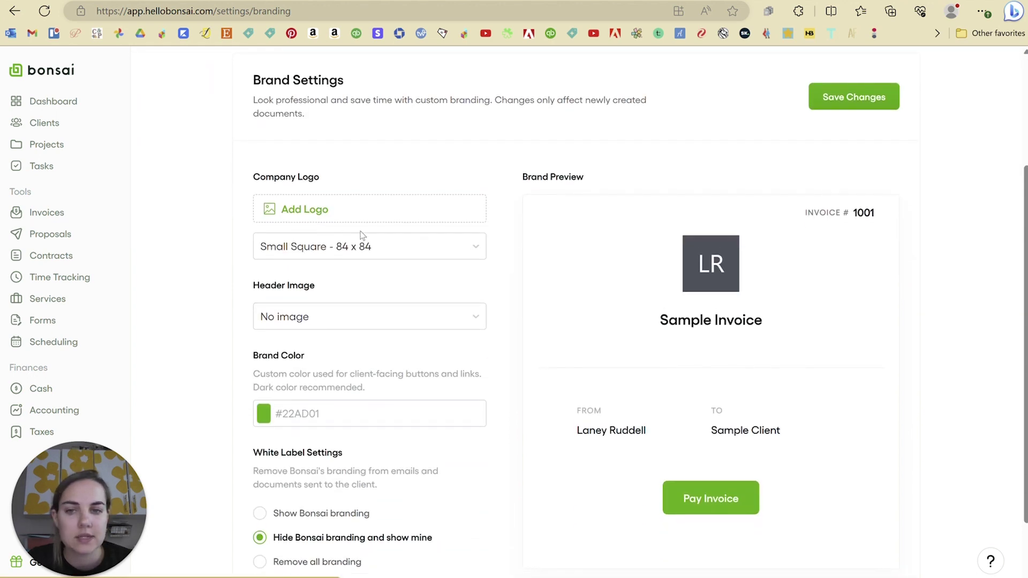
{"action": "scroll", "coordinate": [378, 252], "scroll_direction": "down", "scroll_amount": 2}
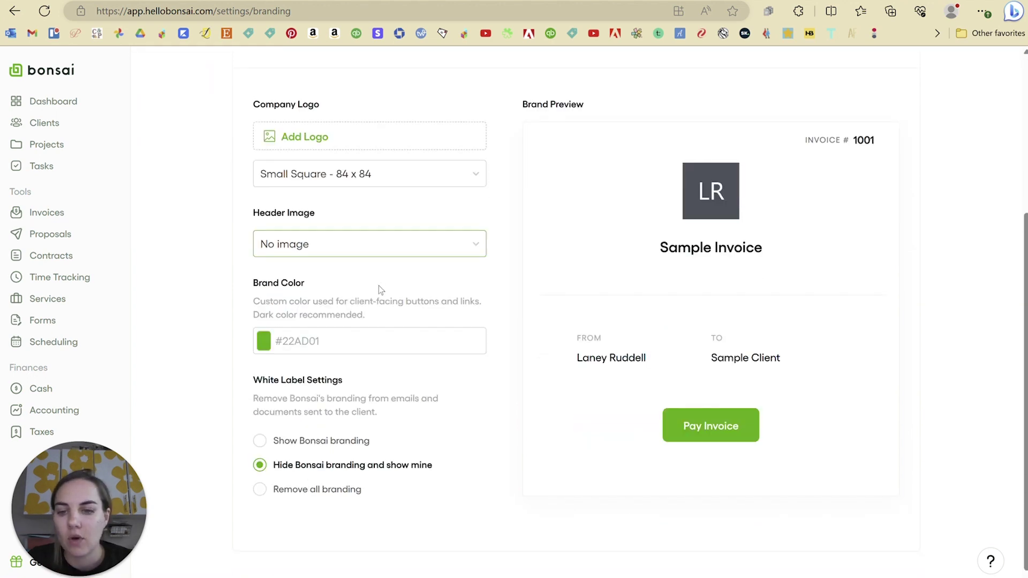
{"action": "left_click", "coordinate": [287, 325]}
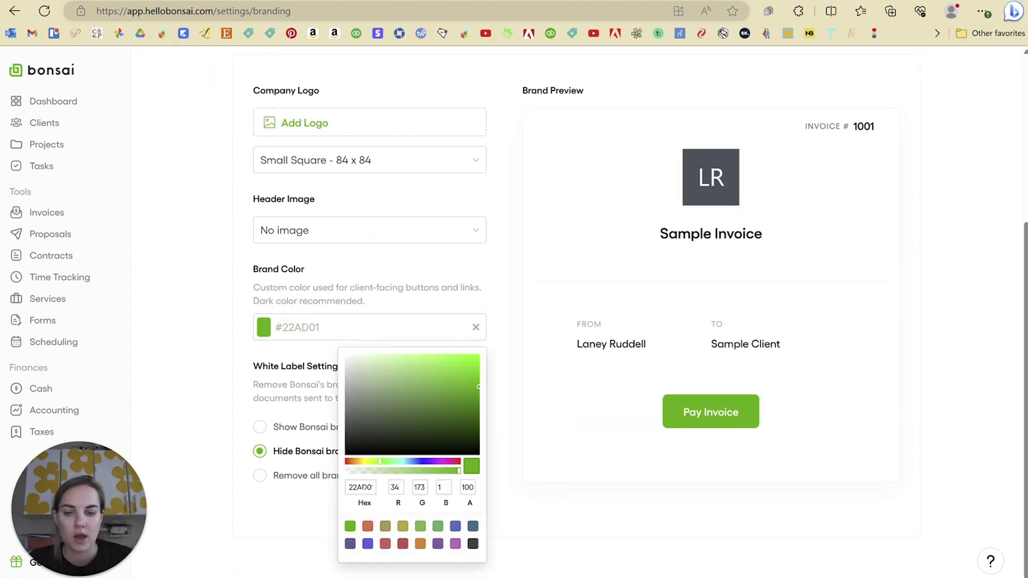
{"action": "double_click", "coordinate": [371, 487]}
{"action": "type", "text": "e"}
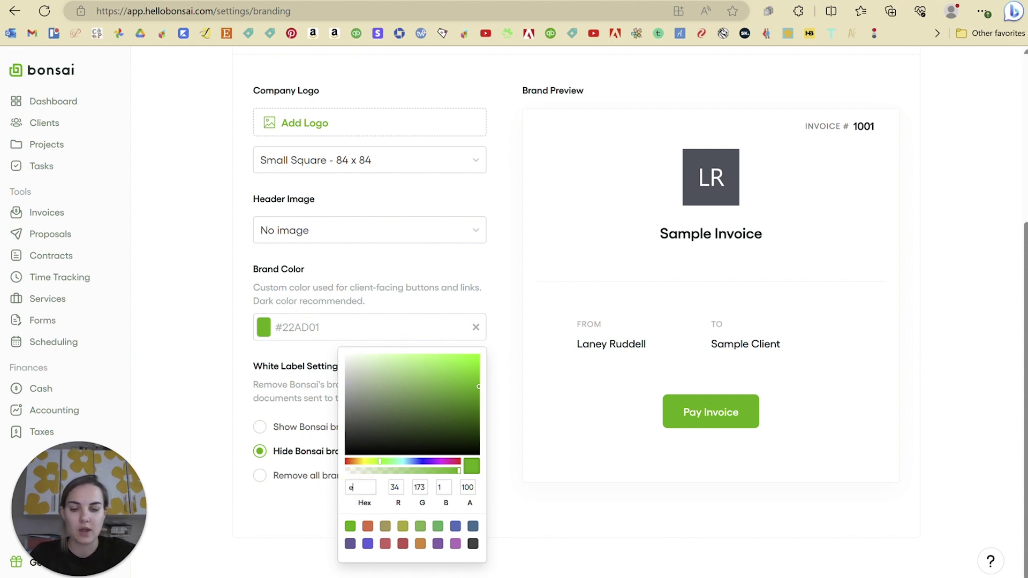
{"action": "type", "text": "f495a"}
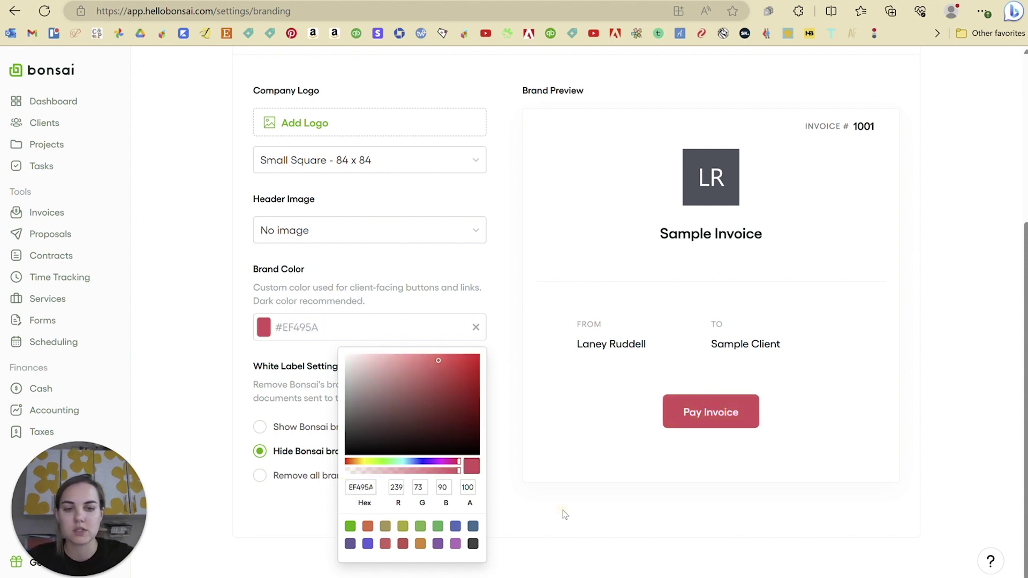
{"action": "left_click", "coordinate": [564, 514]}
{"action": "scroll", "coordinate": [413, 415], "scroll_direction": "up", "scroll_amount": 2}
{"action": "scroll", "coordinate": [413, 418], "scroll_direction": "down", "scroll_amount": 2}
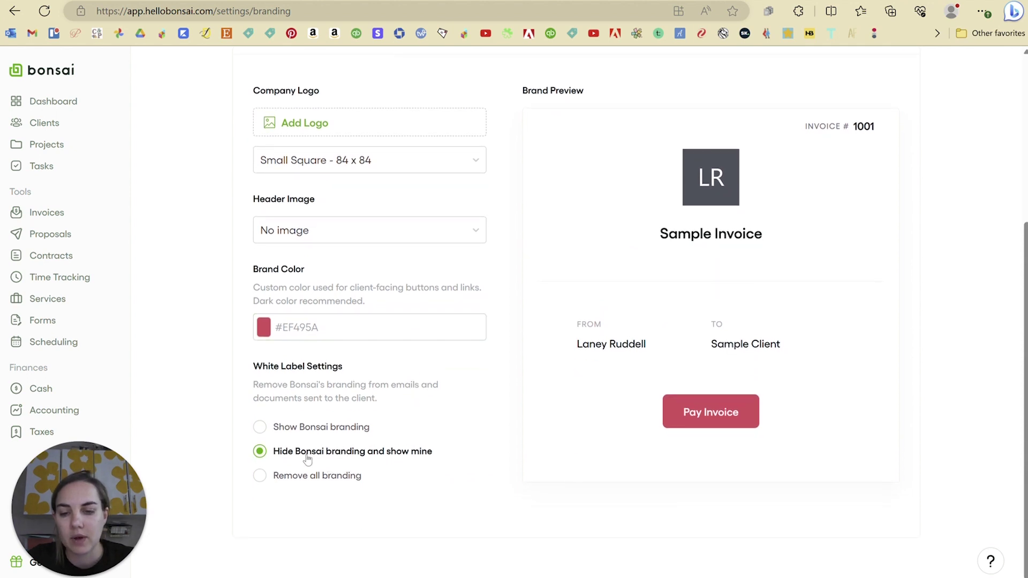
{"action": "scroll", "coordinate": [396, 461], "scroll_direction": "up", "scroll_amount": 3}
{"action": "left_click", "coordinate": [847, 182]}
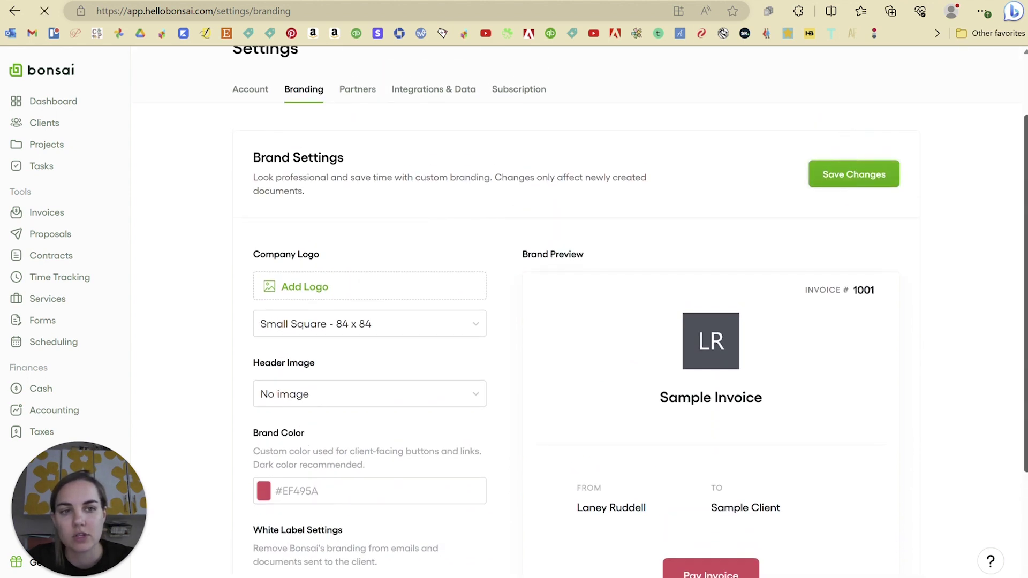
Step: Return to Clients > Client Portal and view the current portal header image
{"action": "left_click", "coordinate": [46, 123]}
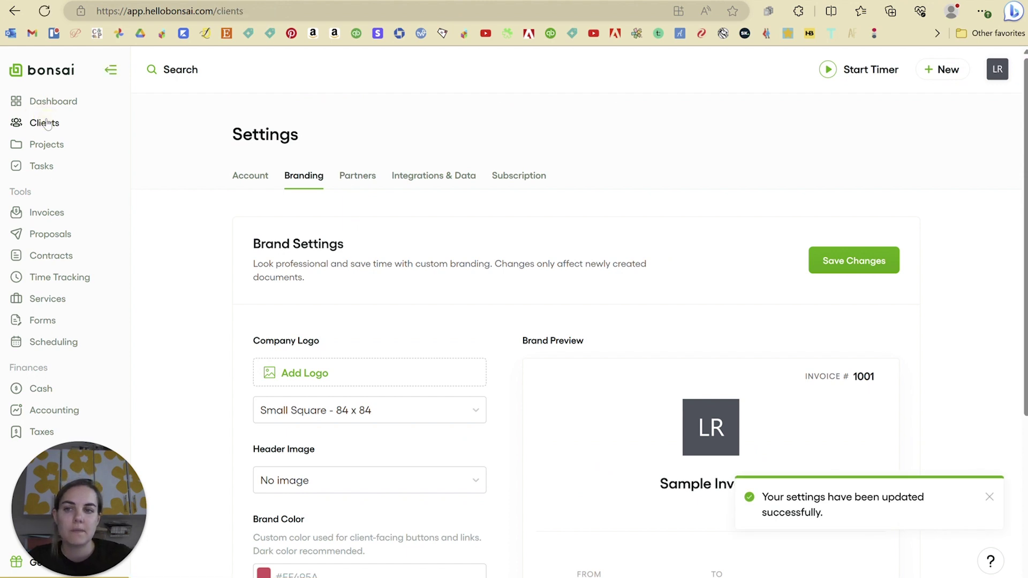
{"action": "left_click", "coordinate": [250, 176]}
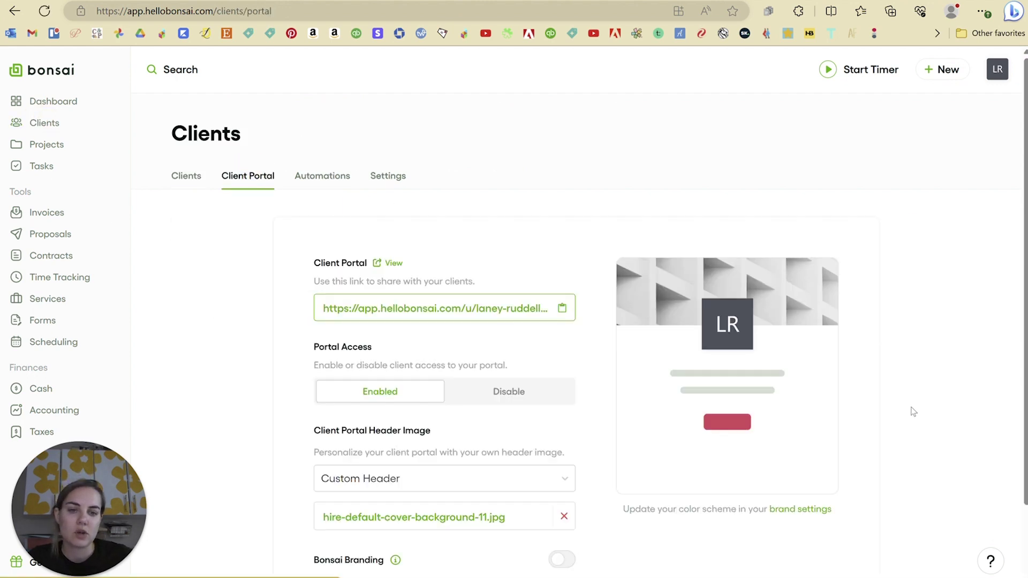
{"action": "scroll", "coordinate": [856, 402], "scroll_direction": "down", "scroll_amount": 2}
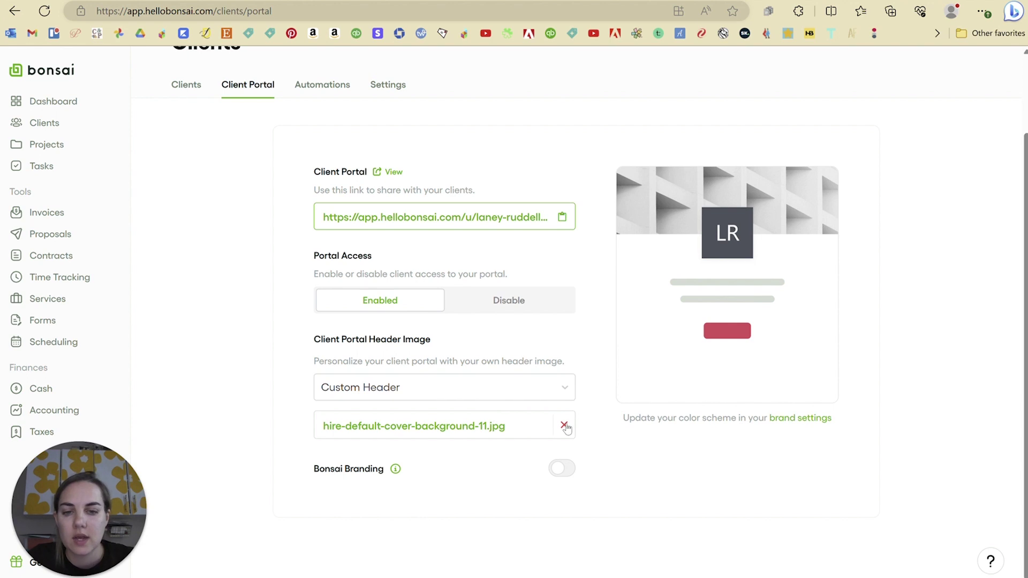
{"action": "left_click", "coordinate": [335, 428]}
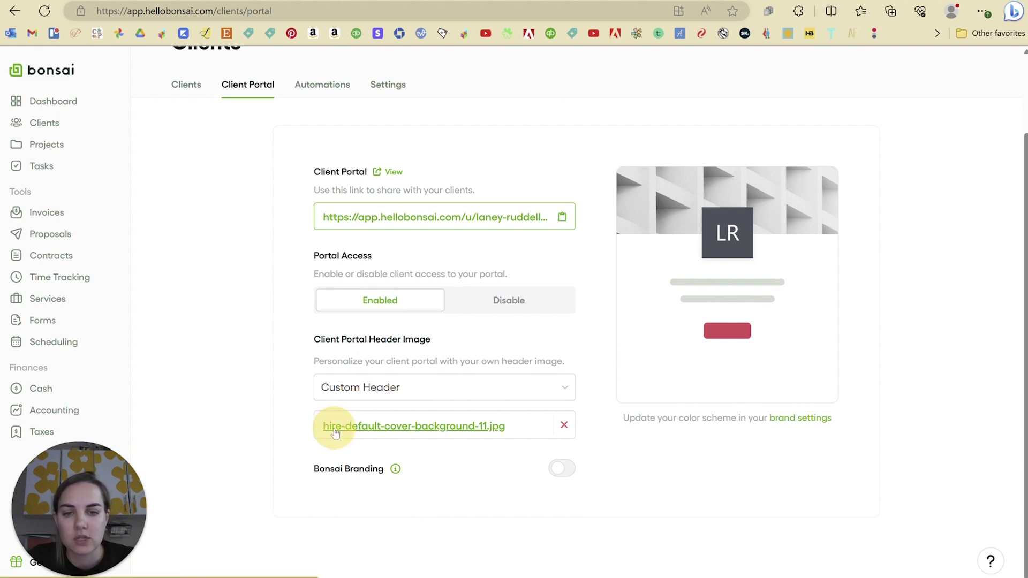
{"action": "key", "text": "alt+Left"}
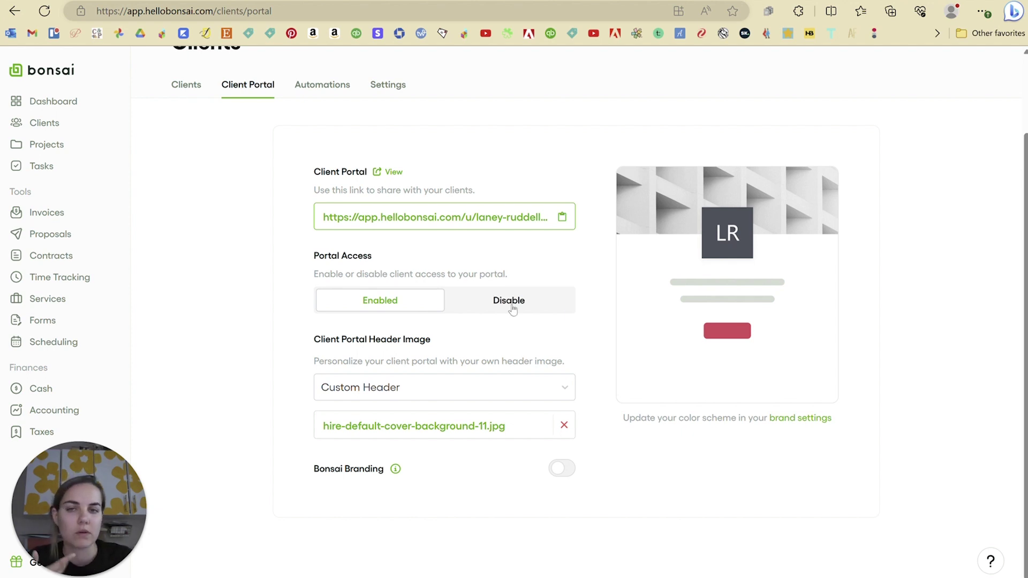
Step: Copy the client portal link to the clipboard
{"action": "scroll", "coordinate": [482, 300], "scroll_direction": "up", "scroll_amount": 2}
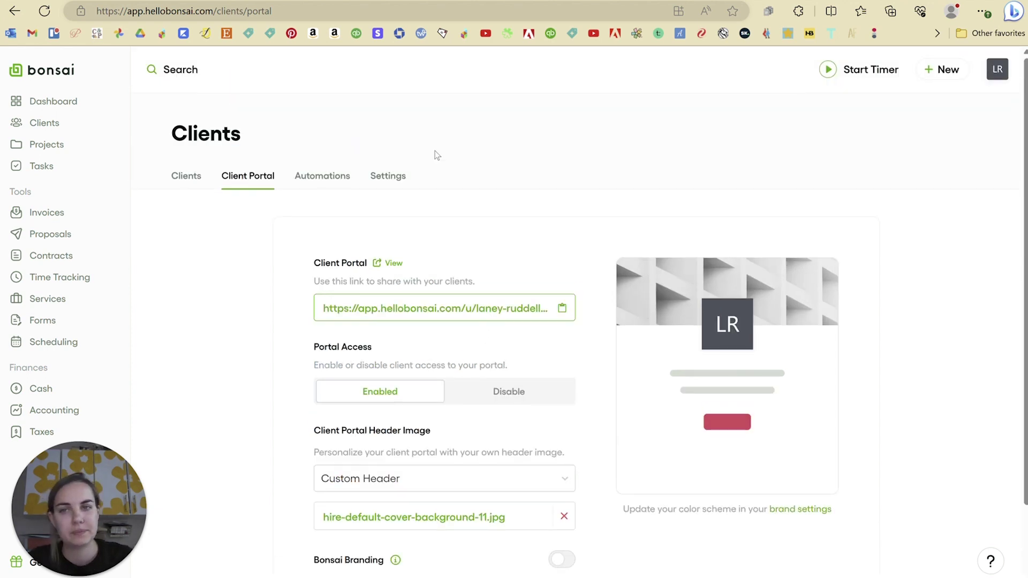
{"action": "scroll", "coordinate": [535, 225], "scroll_direction": "down", "scroll_amount": 2}
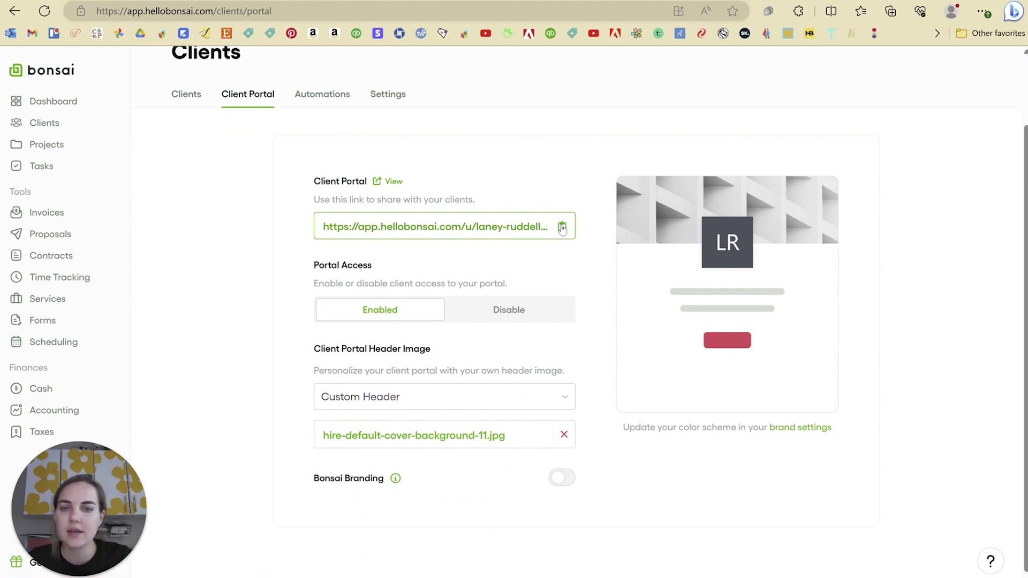
{"action": "left_click", "coordinate": [562, 227]}
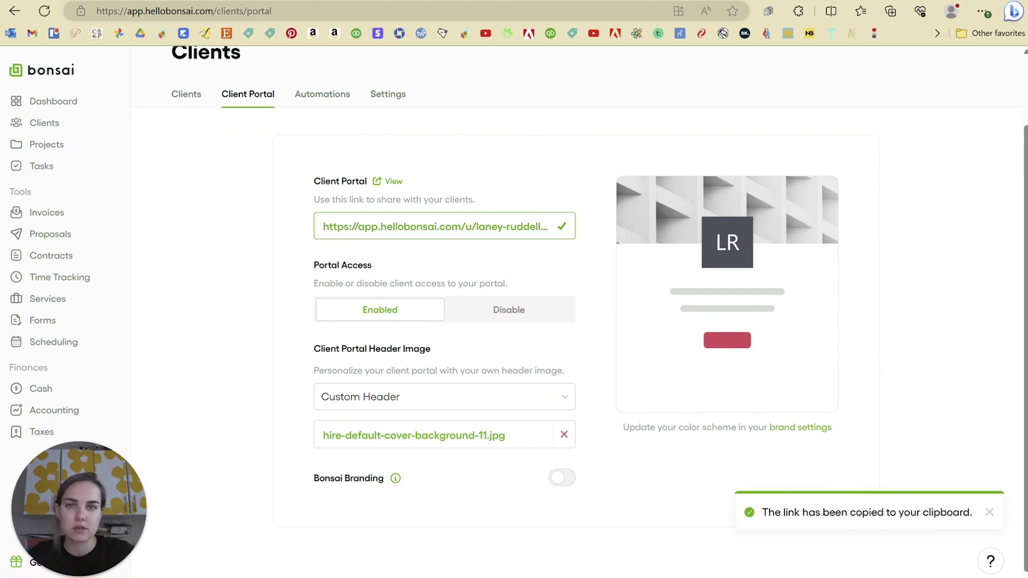
Step: Load the copied client portal link in a new tab and select the email sign-in field
{"action": "key", "text": "ctrl+t"}
{"action": "key", "text": "ctrl+v"}
{"action": "key", "text": "Return"}
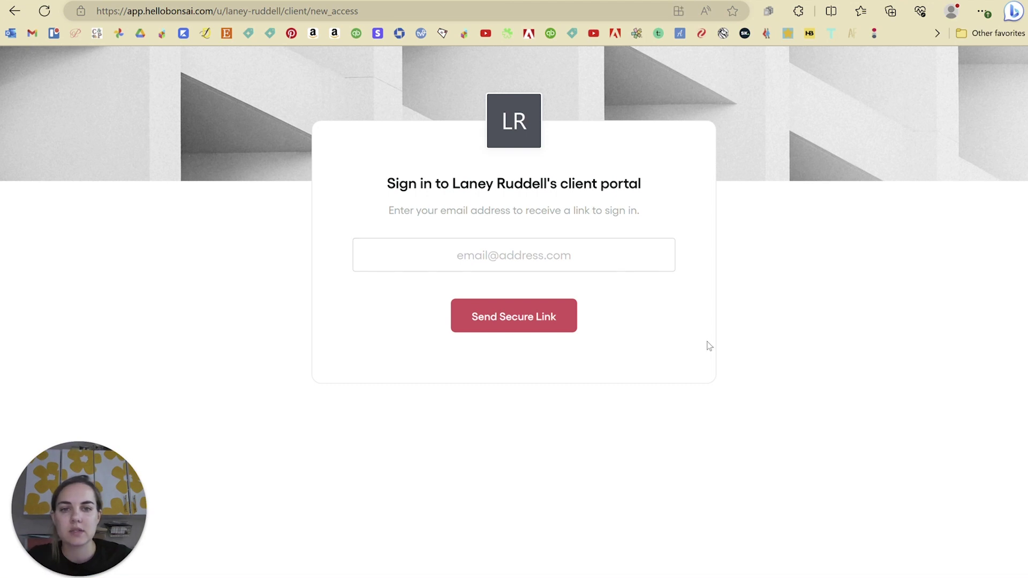
{"action": "left_click", "coordinate": [600, 256]}
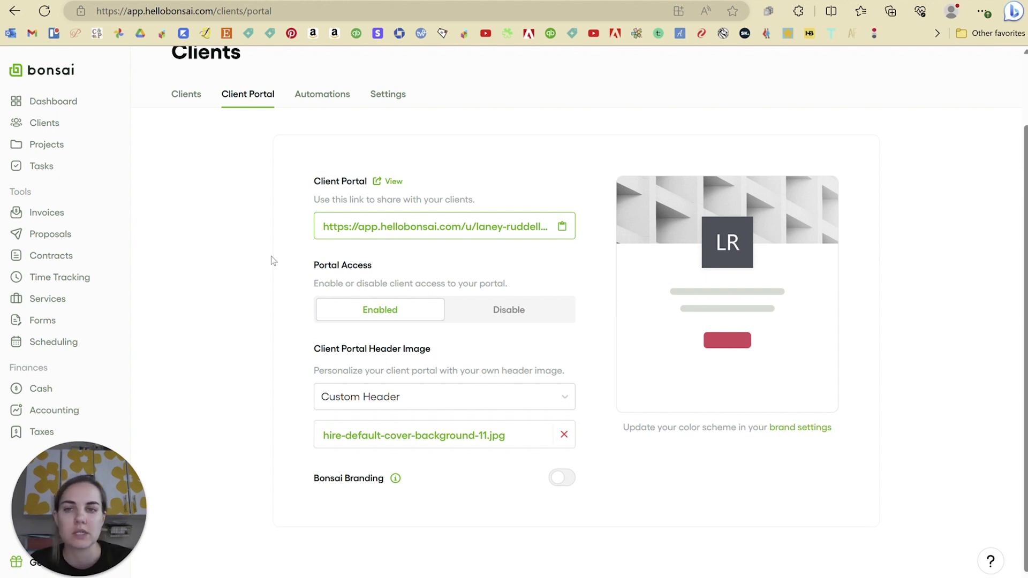
Step: Check the portal sign-in tab, then show the Automations tab on the Clients page
{"action": "left_click", "coordinate": [393, 181]}
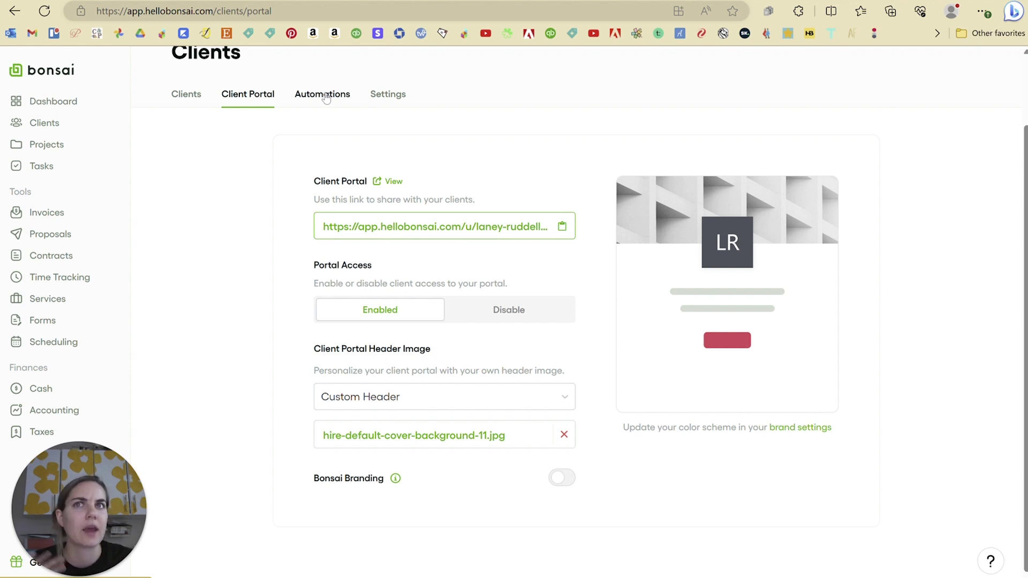
{"action": "left_click", "coordinate": [325, 95]}
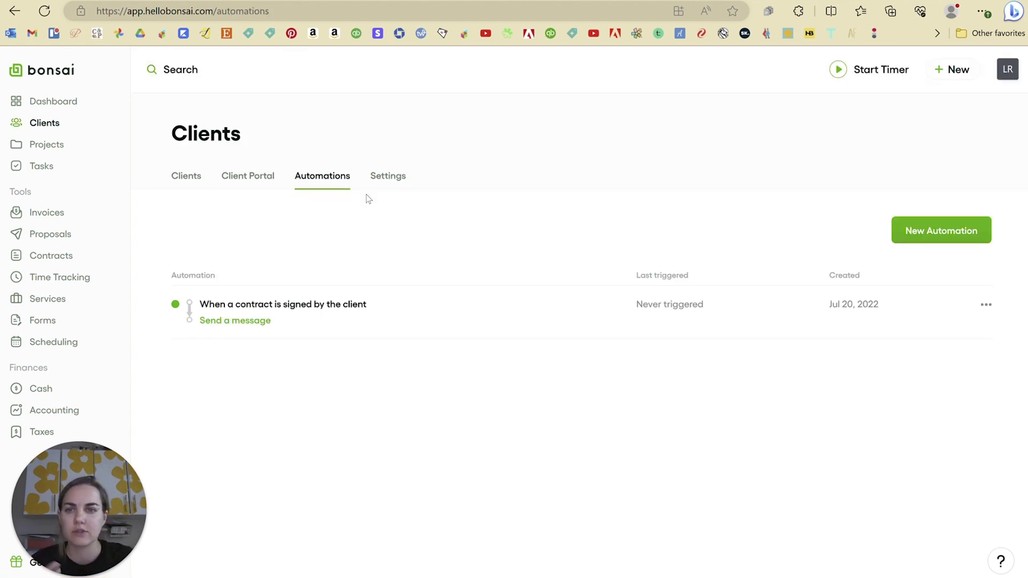
{"action": "left_click", "coordinate": [951, 234]}
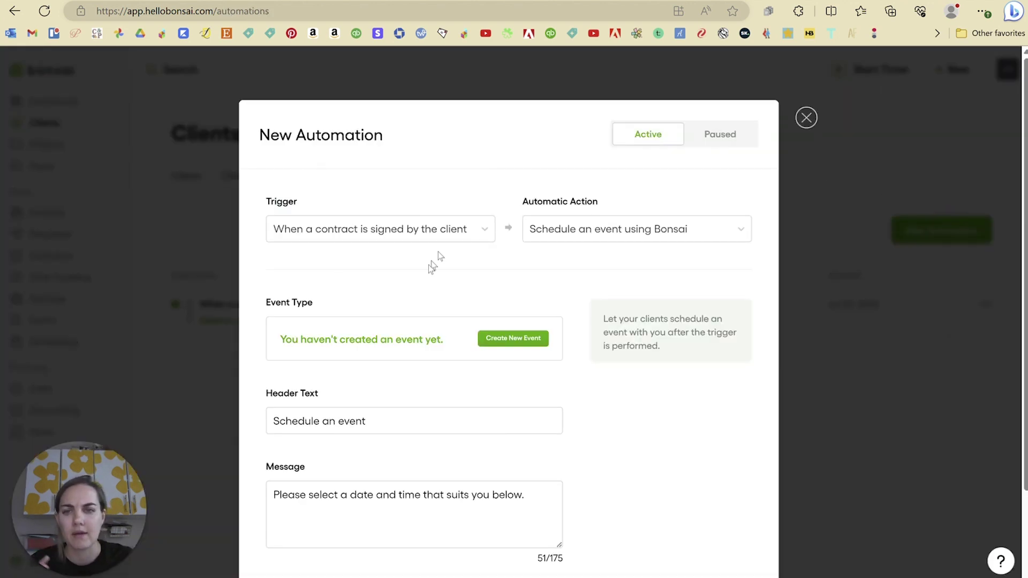
{"action": "left_click", "coordinate": [470, 233]}
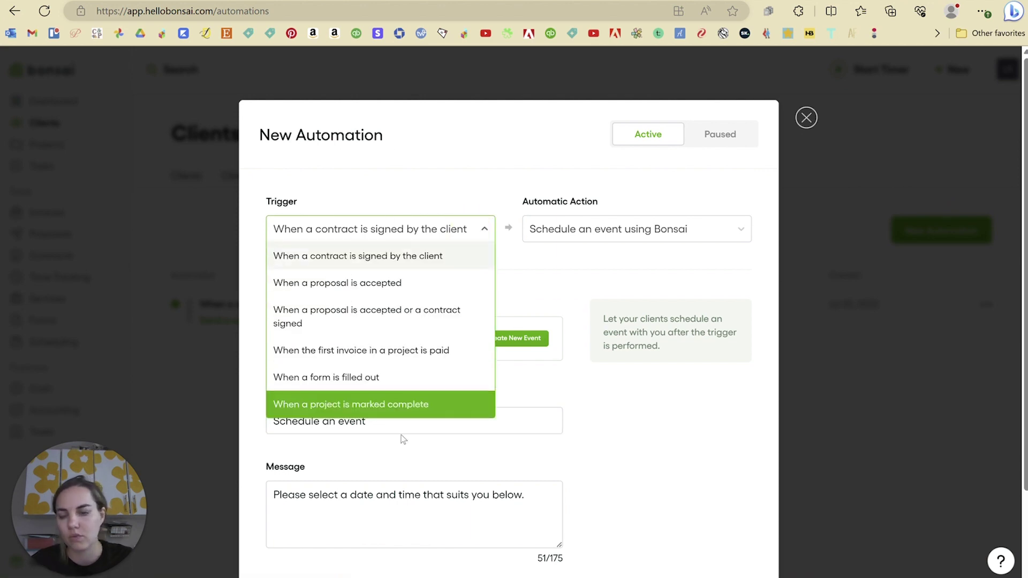
{"action": "left_click", "coordinate": [459, 124]}
{"action": "left_click", "coordinate": [602, 239]}
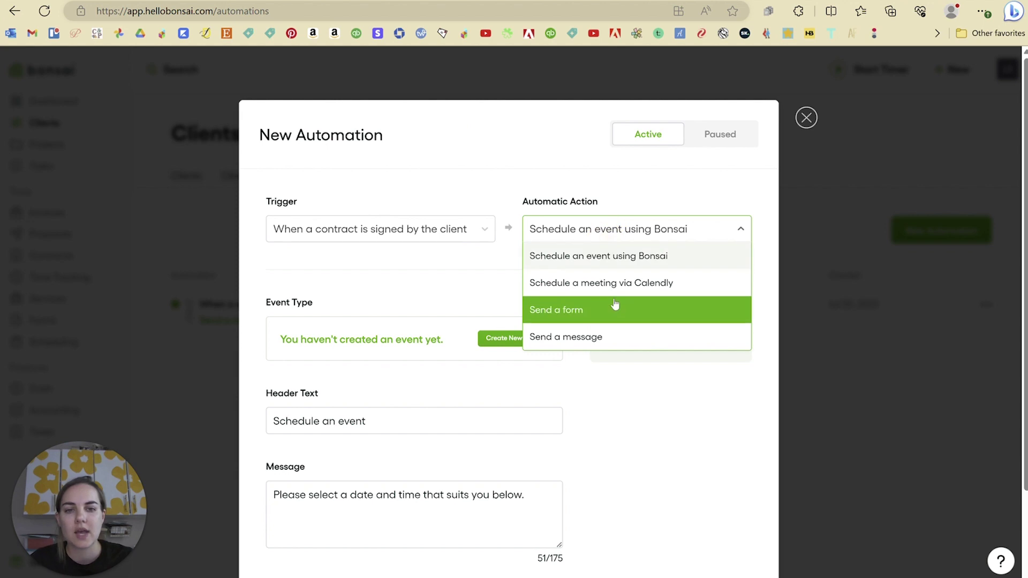
{"action": "left_click", "coordinate": [612, 343]}
{"action": "scroll", "coordinate": [496, 344], "scroll_direction": "down", "scroll_amount": 3}
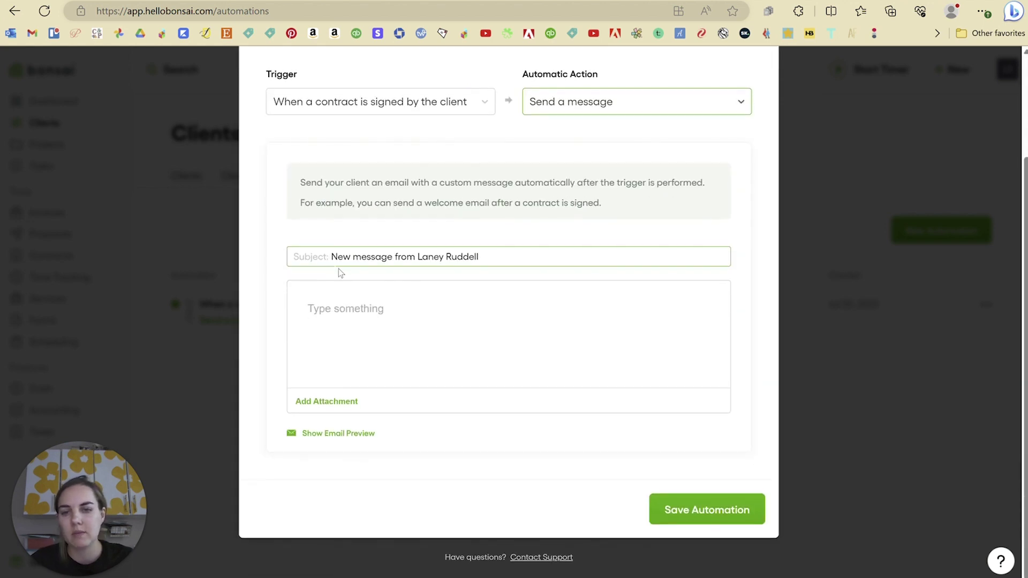
{"action": "left_click", "coordinate": [341, 311]}
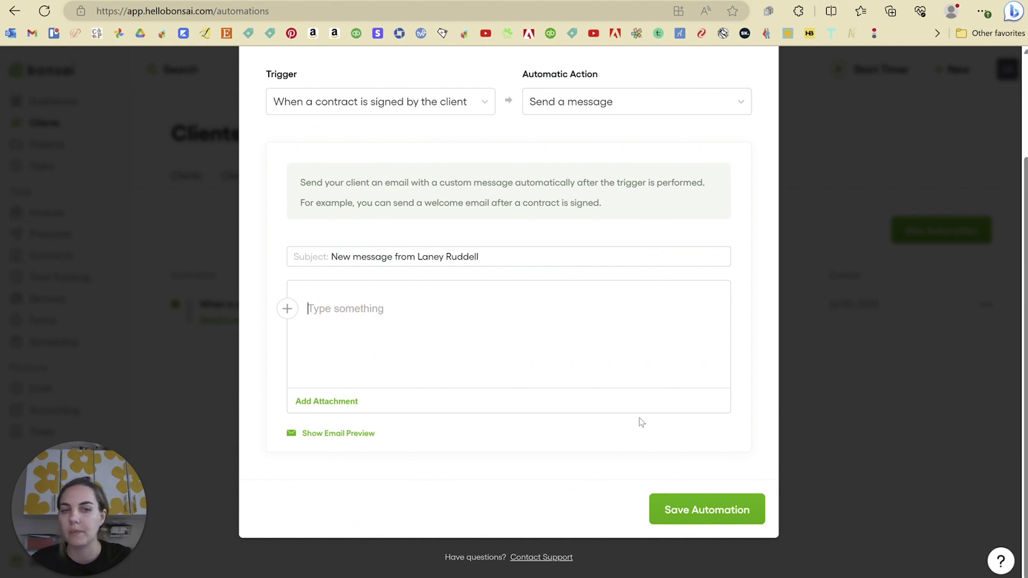
{"action": "scroll", "coordinate": [640, 420], "scroll_direction": "up", "scroll_amount": 3}
{"action": "left_click", "coordinate": [806, 117]}
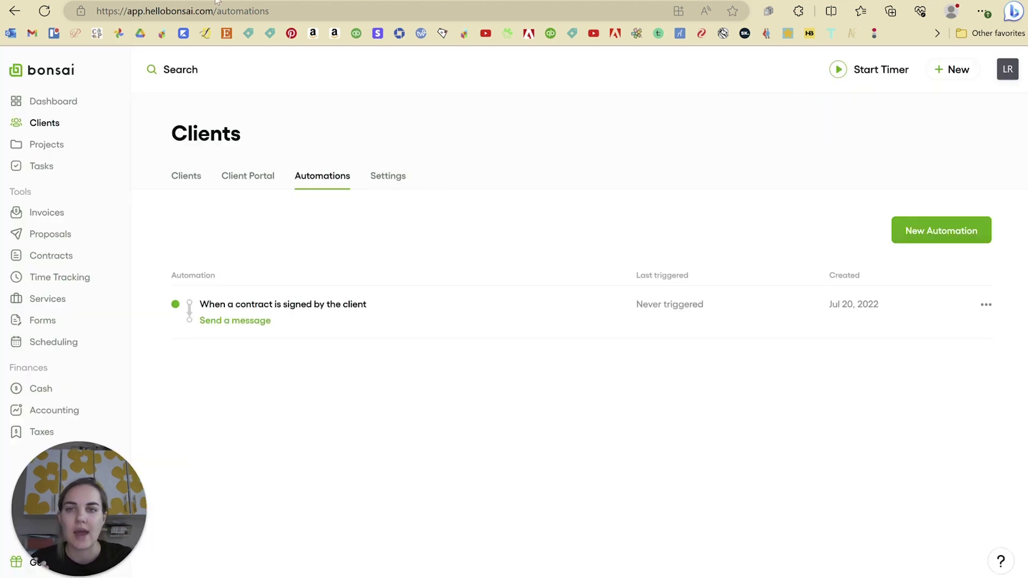
Step: Reopen the Client Portal settings, then move to the Projects board
{"action": "left_click", "coordinate": [225, 176]}
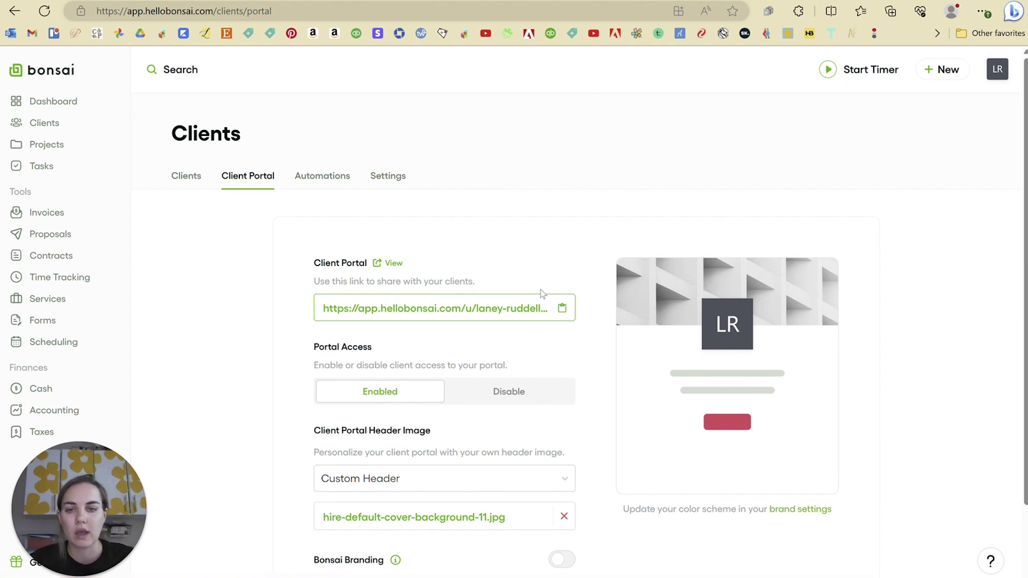
{"action": "scroll", "coordinate": [543, 293], "scroll_direction": "down", "scroll_amount": 2}
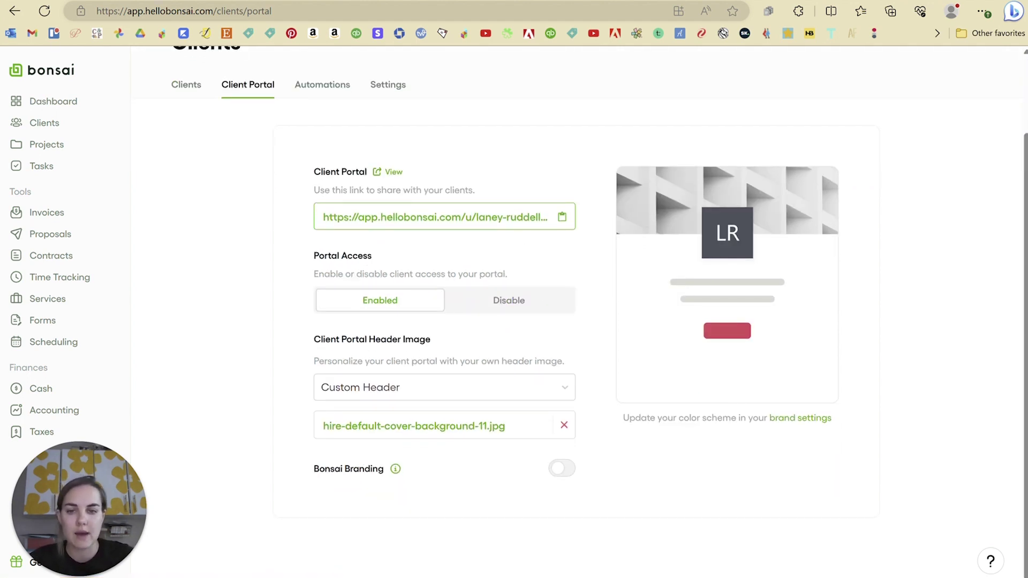
{"action": "left_click", "coordinate": [43, 147]}
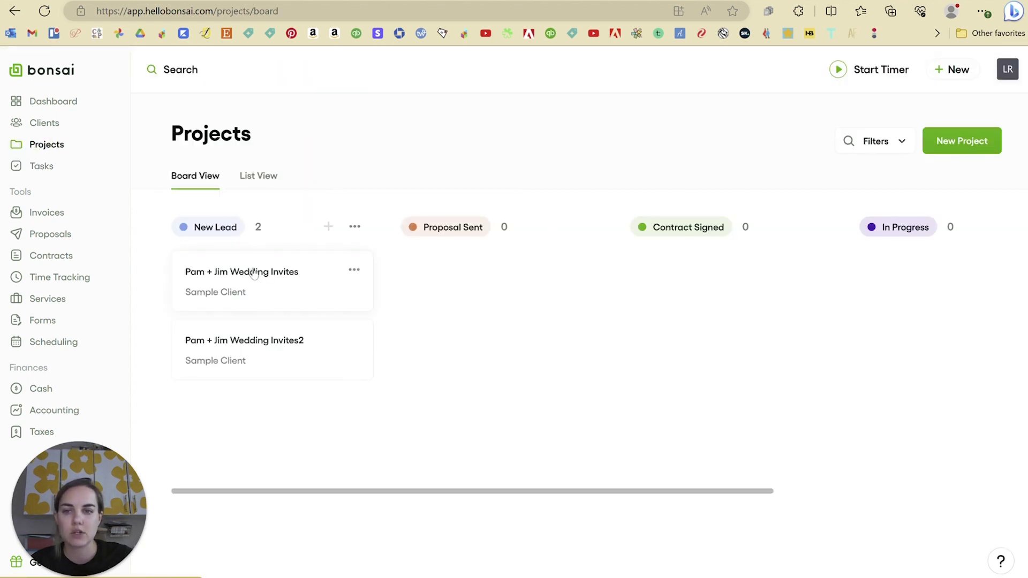
Step: Open the Pam + Jim Wedding Invites project card and review its overview documents
{"action": "left_click", "coordinate": [254, 284]}
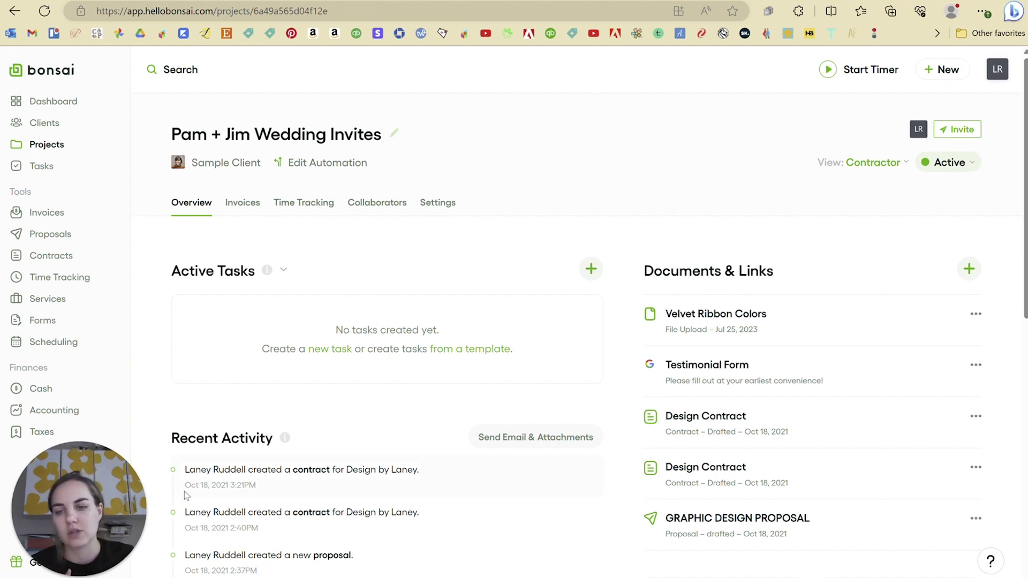
{"action": "scroll", "coordinate": [366, 266], "scroll_direction": "down", "scroll_amount": 1}
{"action": "scroll", "coordinate": [321, 268], "scroll_direction": "down", "scroll_amount": 3}
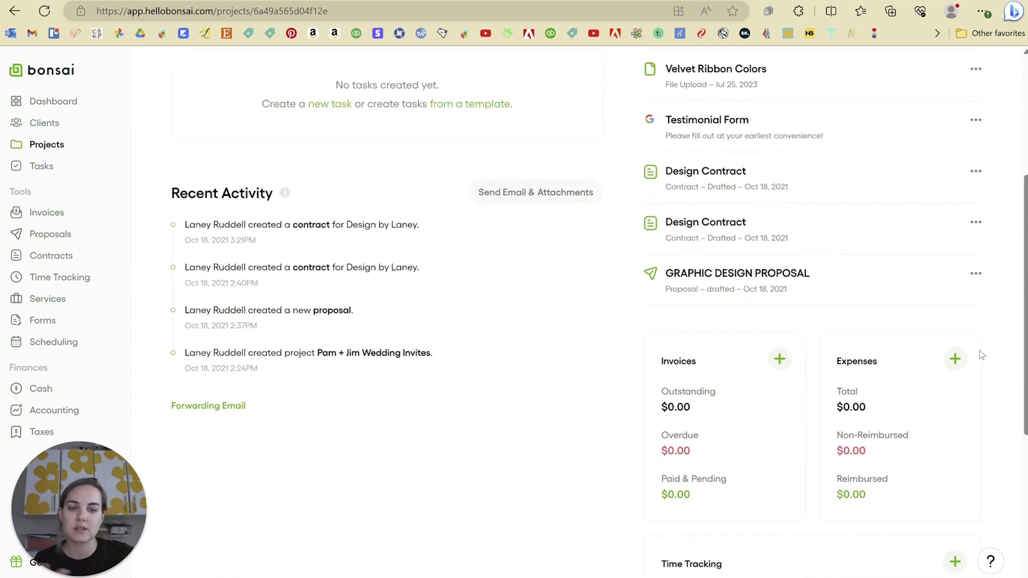
{"action": "scroll", "coordinate": [932, 454], "scroll_direction": "down", "scroll_amount": 5}
{"action": "scroll", "coordinate": [874, 450], "scroll_direction": "up", "scroll_amount": 1}
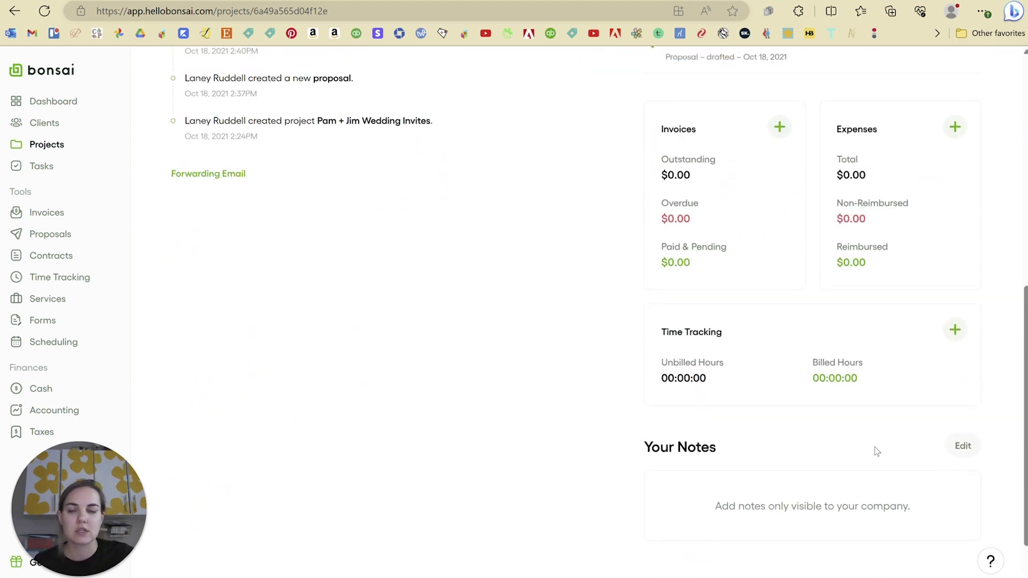
{"action": "scroll", "coordinate": [857, 455], "scroll_direction": "down", "scroll_amount": 1}
{"action": "scroll", "coordinate": [803, 459], "scroll_direction": "up", "scroll_amount": 5}
{"action": "scroll", "coordinate": [784, 428], "scroll_direction": "up", "scroll_amount": 3}
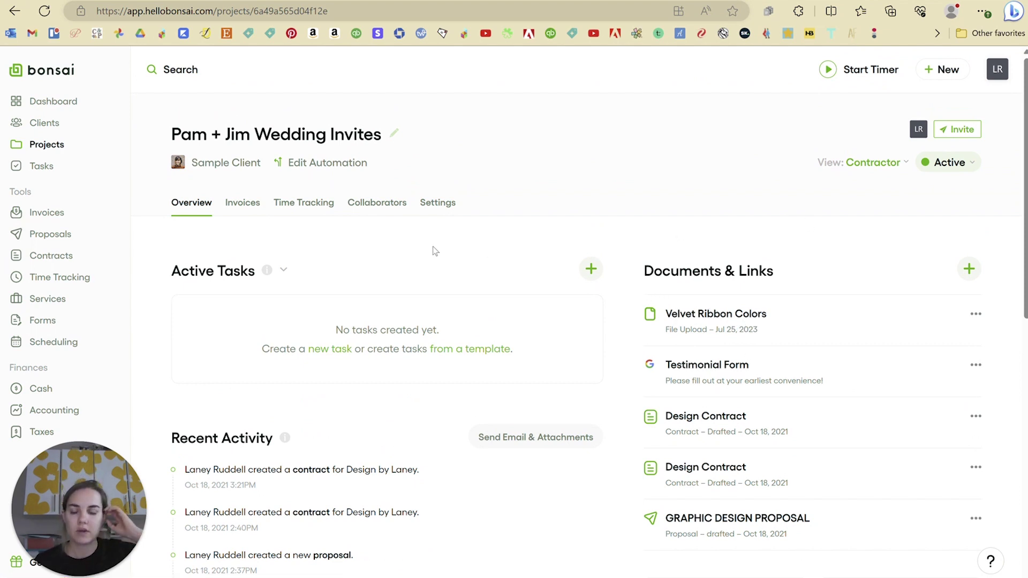
{"action": "left_click", "coordinate": [867, 163]}
Step: Switch the project to View as Client and look over the client overview
{"action": "left_click", "coordinate": [820, 221]}
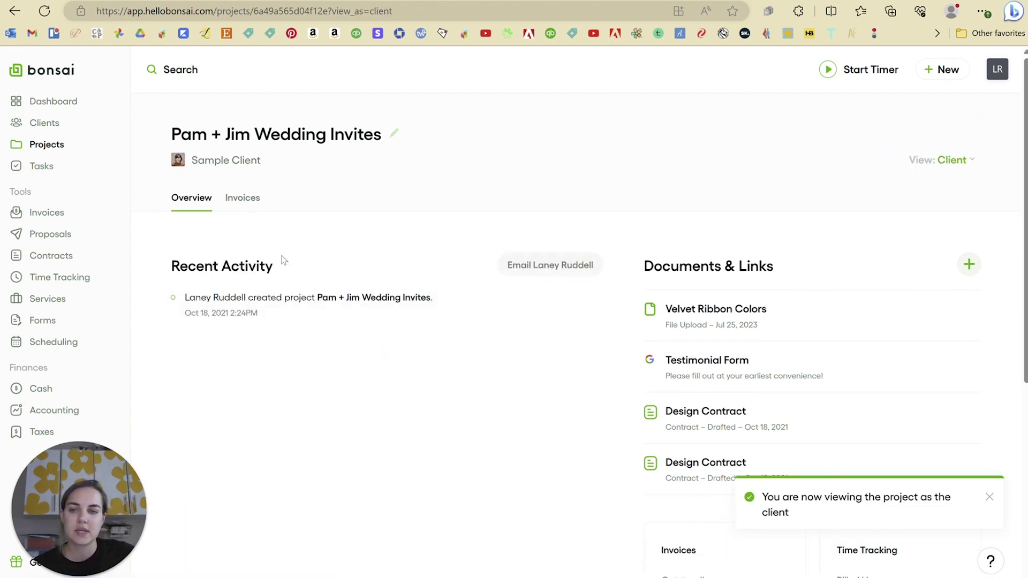
{"action": "scroll", "coordinate": [445, 393], "scroll_direction": "down", "scroll_amount": 6}
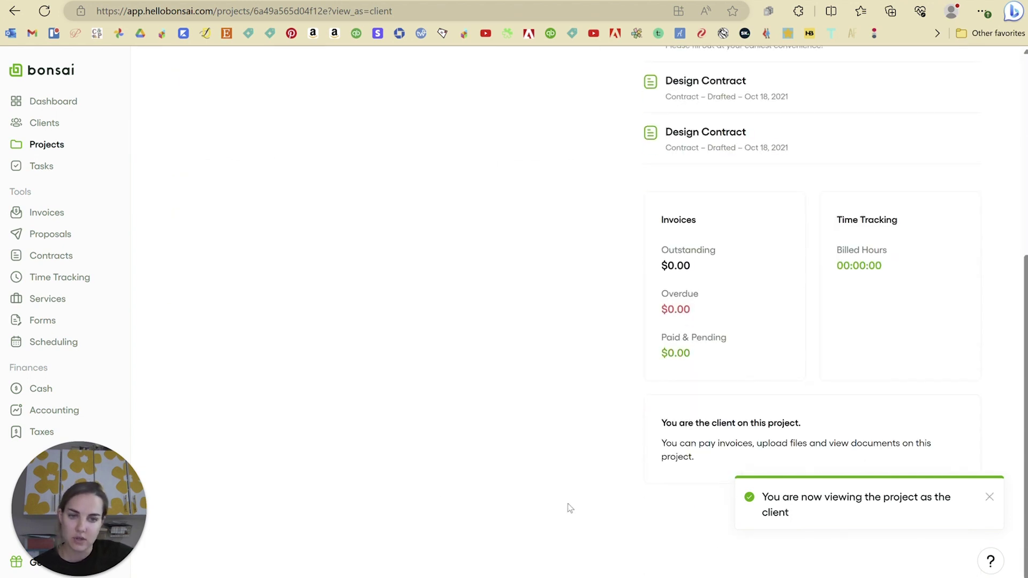
{"action": "scroll", "coordinate": [454, 382], "scroll_direction": "up", "scroll_amount": 6}
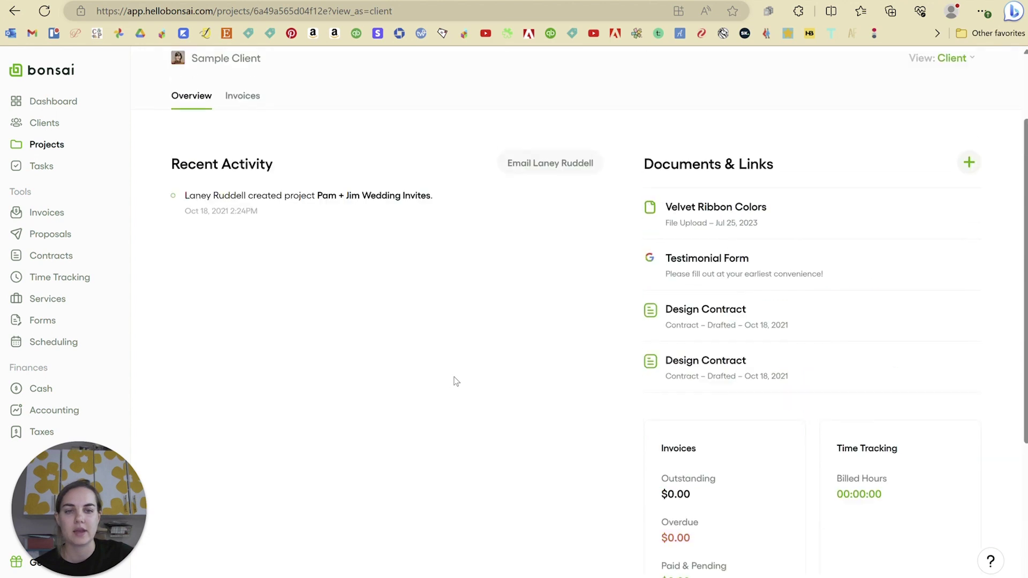
{"action": "scroll", "coordinate": [548, 374], "scroll_direction": "down", "scroll_amount": 2}
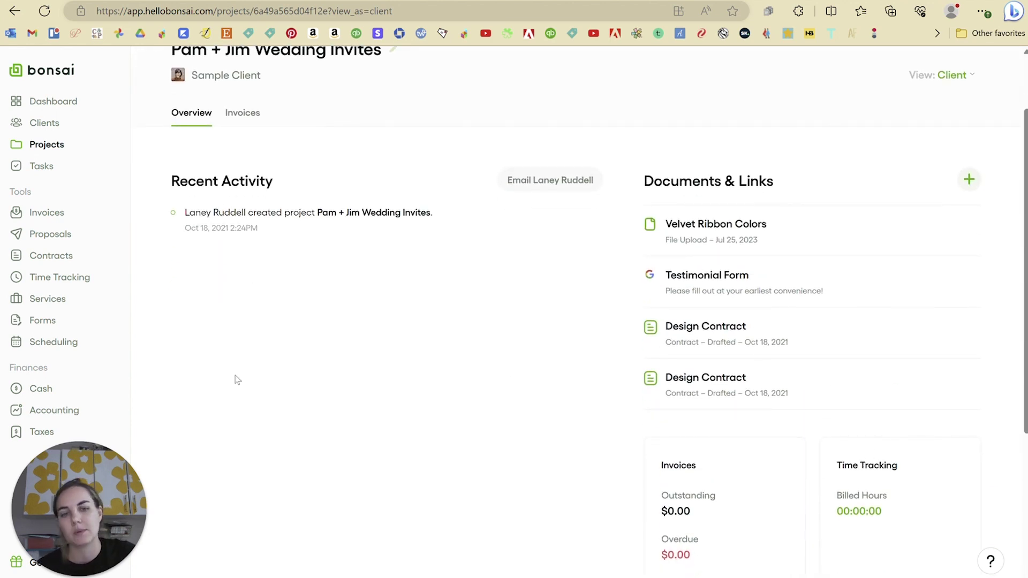
Step: Check the client-view Invoices tab ($0.00 outstanding), then return to Overview
{"action": "left_click", "coordinate": [225, 112]}
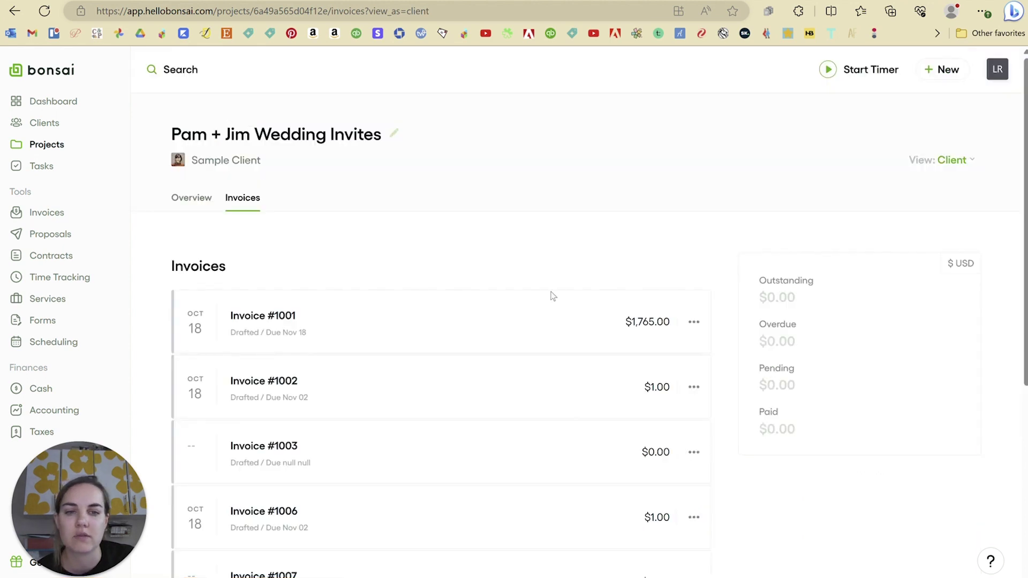
{"action": "scroll", "coordinate": [552, 296], "scroll_direction": "down", "scroll_amount": 5}
{"action": "scroll", "coordinate": [551, 294], "scroll_direction": "up", "scroll_amount": 5}
{"action": "left_click", "coordinate": [192, 198]}
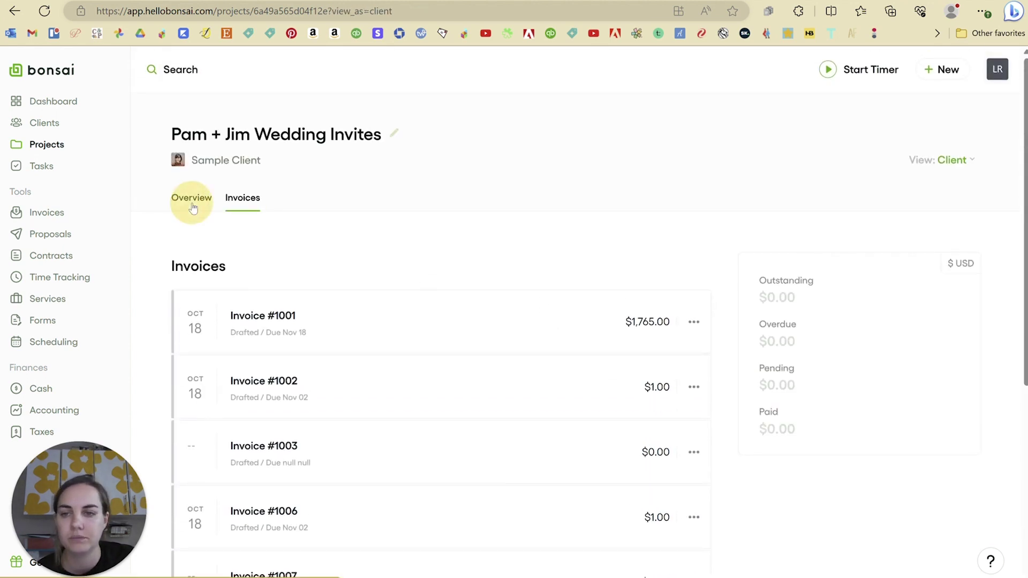
{"action": "scroll", "coordinate": [526, 316], "scroll_direction": "down", "scroll_amount": 2}
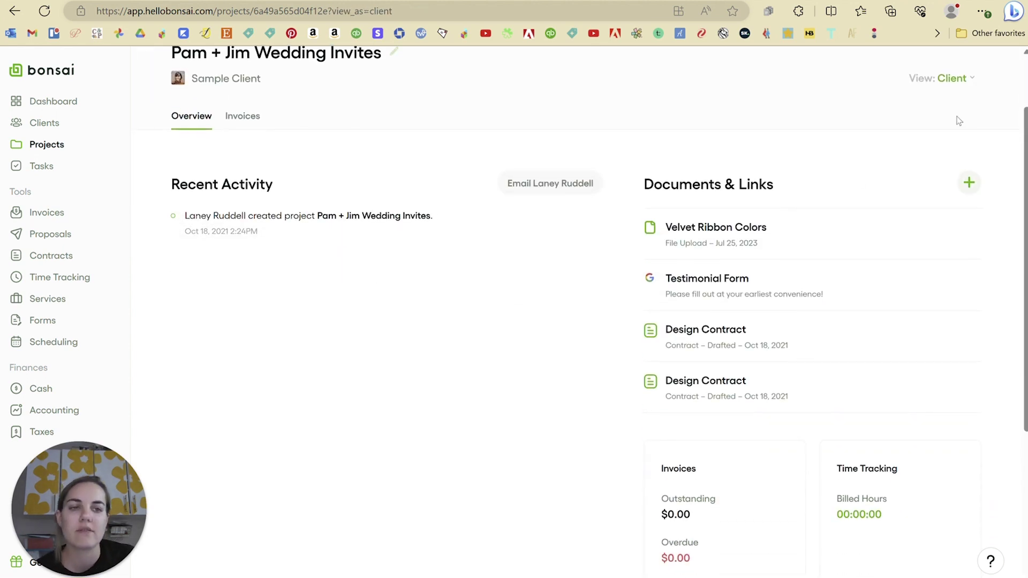
Step: Upload the Desktop image A480-38-FAM-NEW-RS as a project file named 'Ribbon Colors'
{"action": "left_click", "coordinate": [969, 183]}
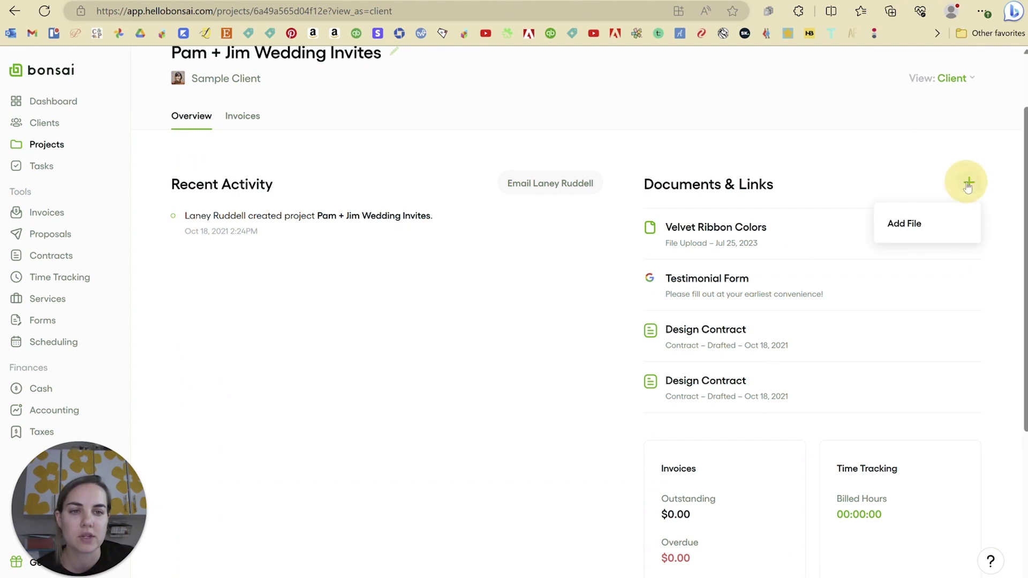
{"action": "left_click", "coordinate": [911, 227]}
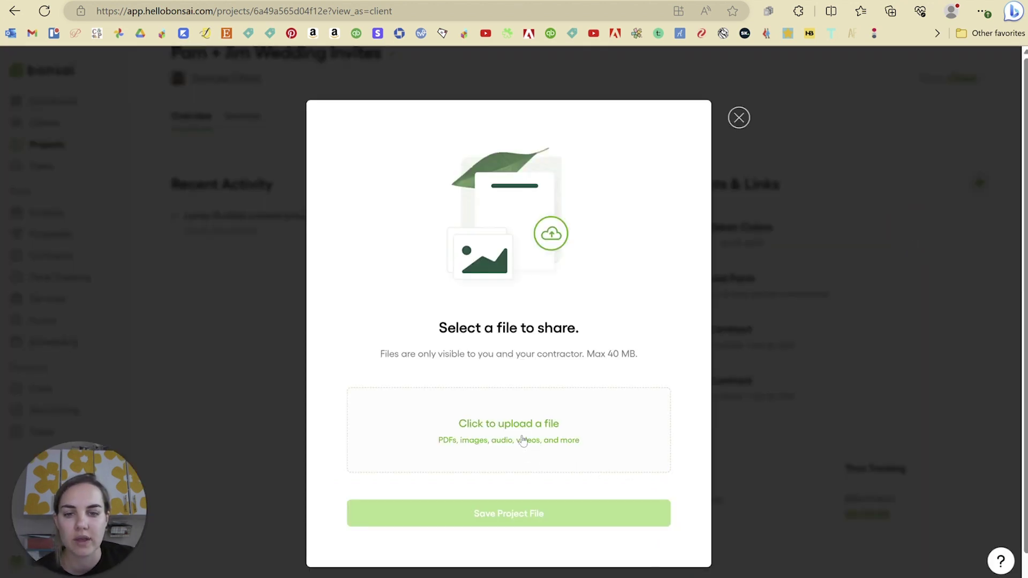
{"action": "left_click", "coordinate": [523, 441]}
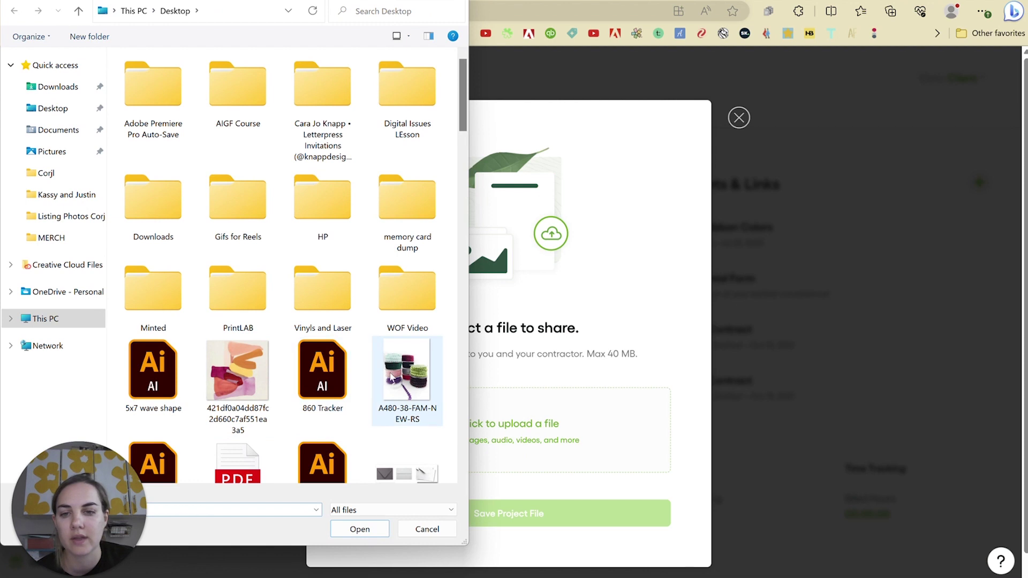
{"action": "double_click", "coordinate": [392, 378]}
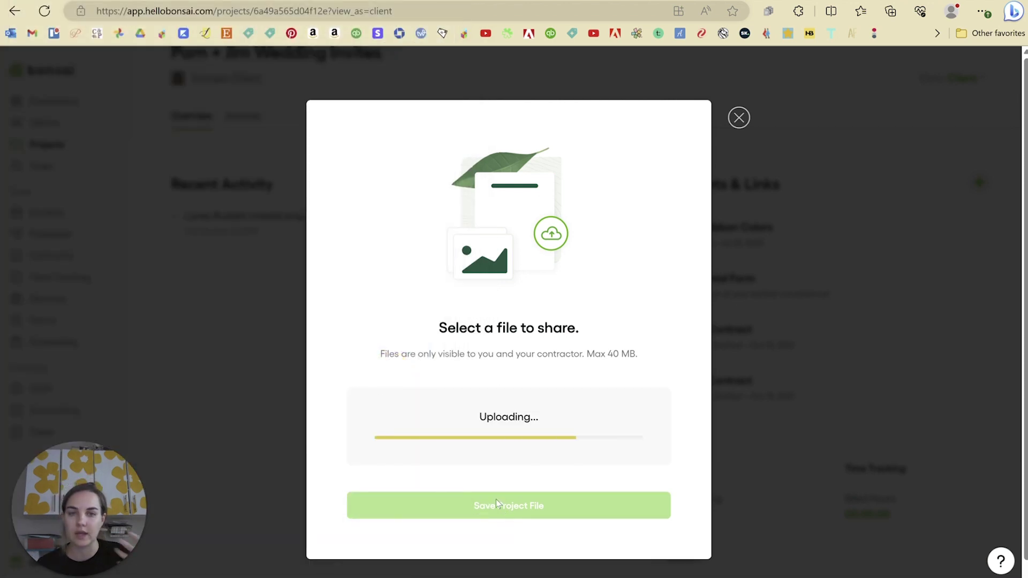
{"action": "scroll", "coordinate": [526, 340], "scroll_direction": "down", "scroll_amount": 1}
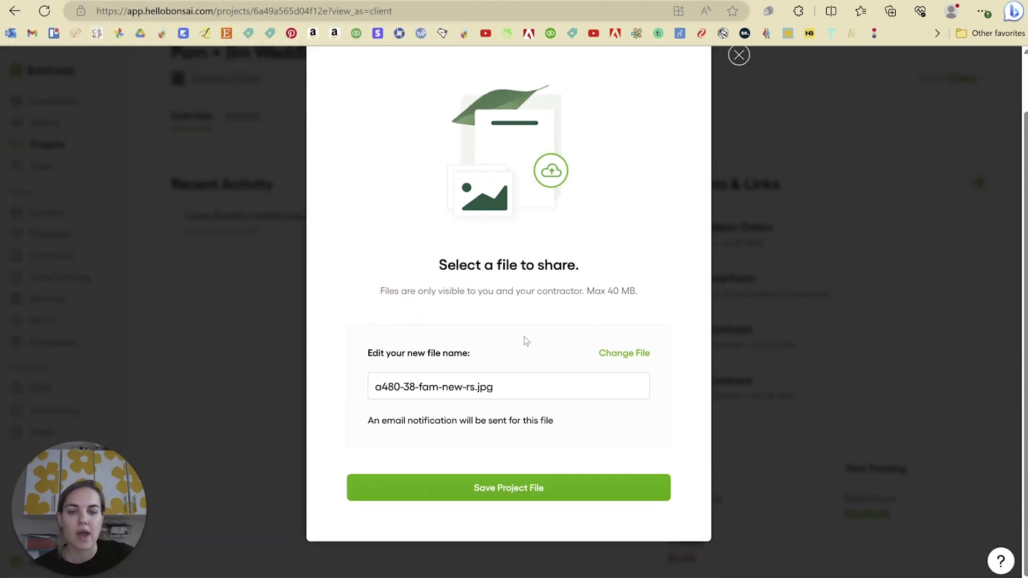
{"action": "left_click_drag", "start_coordinate": [501, 387], "coordinate": [316, 379]}
{"action": "type", "text": "Ri"}
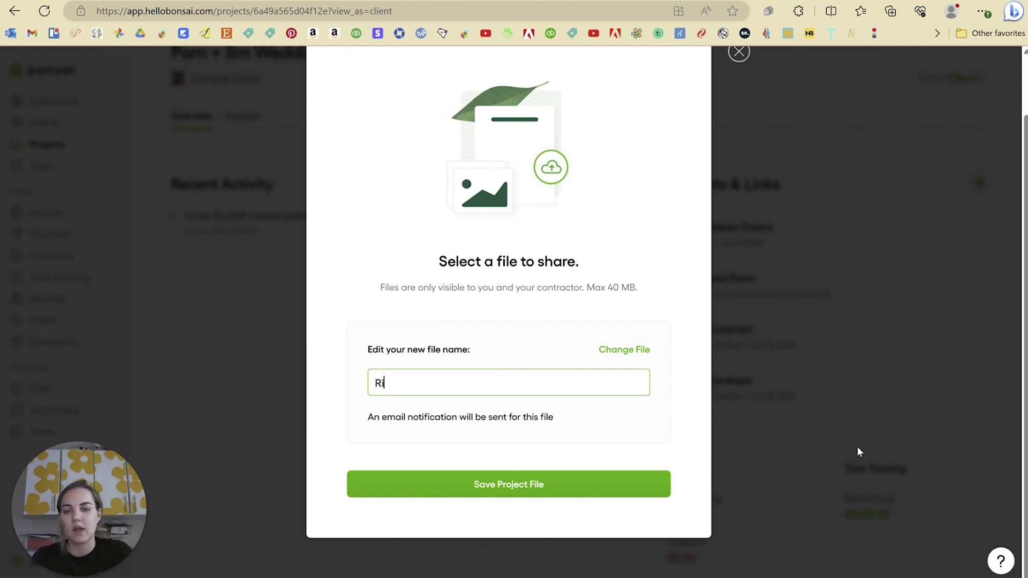
{"action": "type", "text": "bbon Colors"}
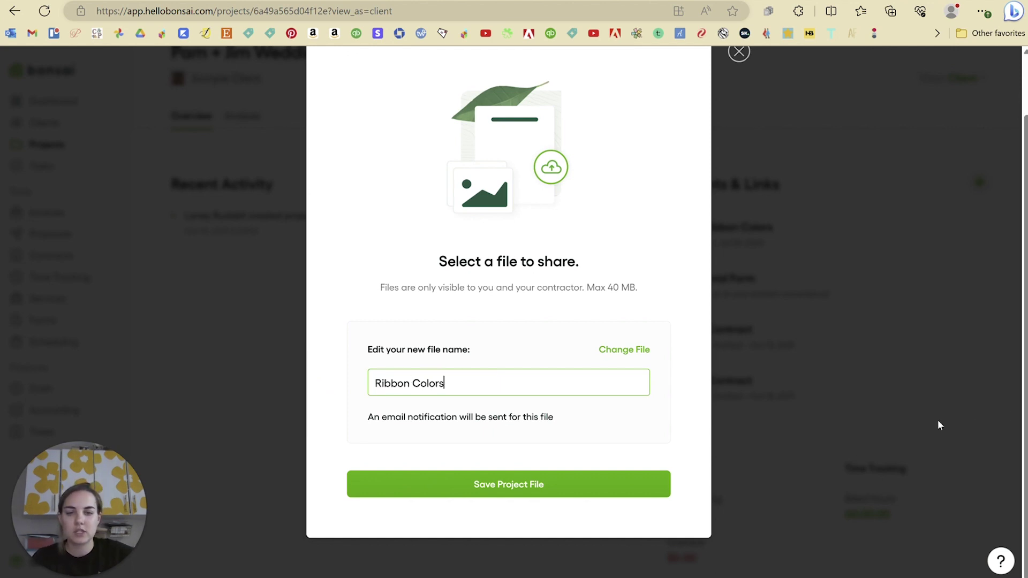
{"action": "left_click", "coordinate": [542, 494]}
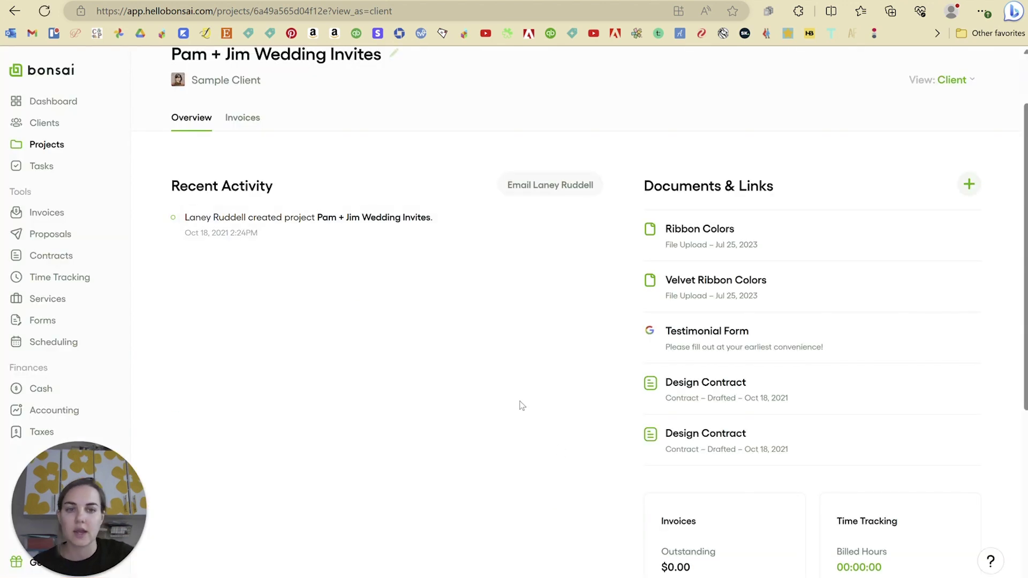
{"action": "left_click", "coordinate": [706, 229]}
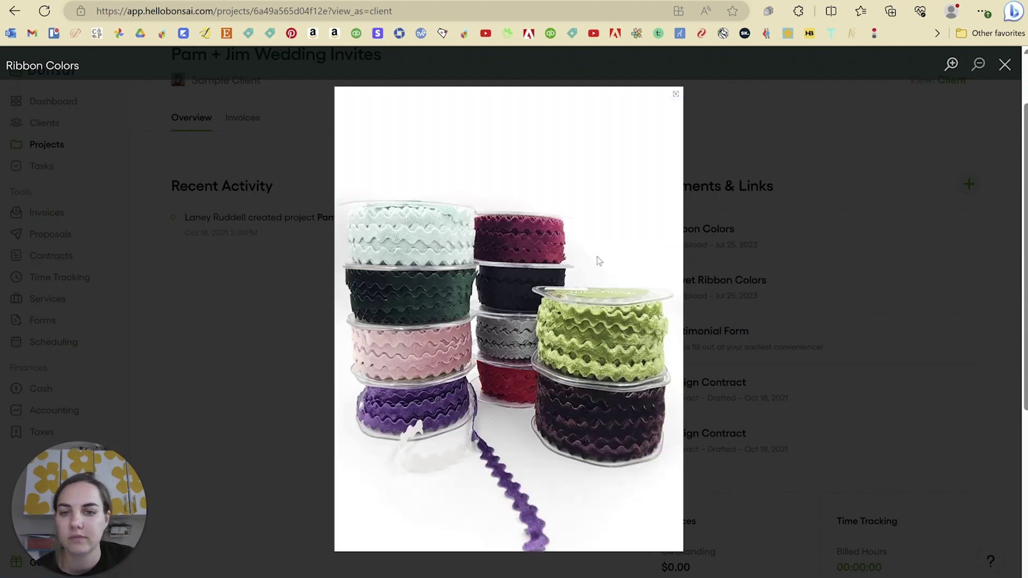
{"action": "left_click", "coordinate": [1005, 65]}
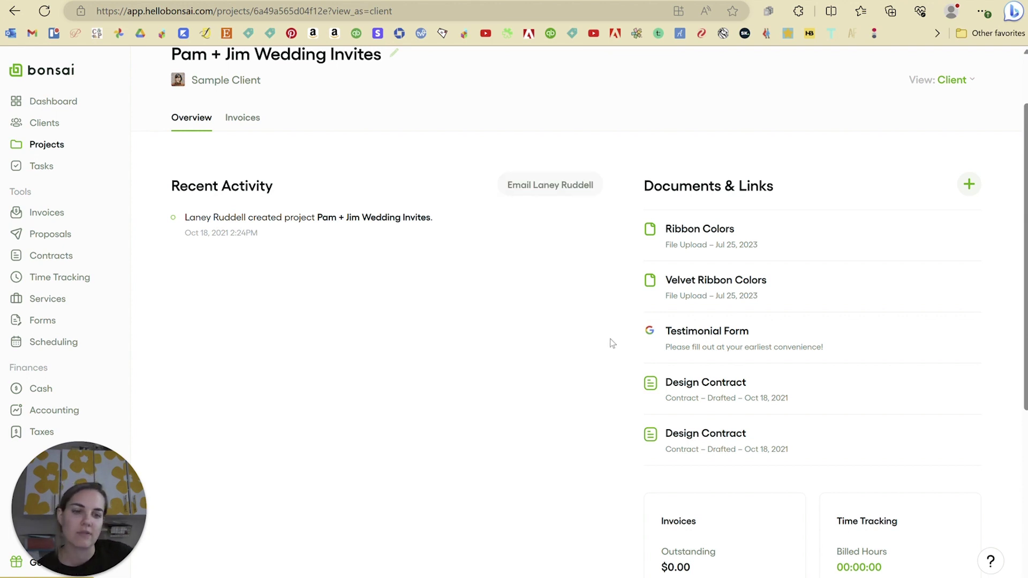
{"action": "scroll", "coordinate": [616, 353], "scroll_direction": "down", "scroll_amount": 5}
{"action": "scroll", "coordinate": [620, 367], "scroll_direction": "up", "scroll_amount": 7}
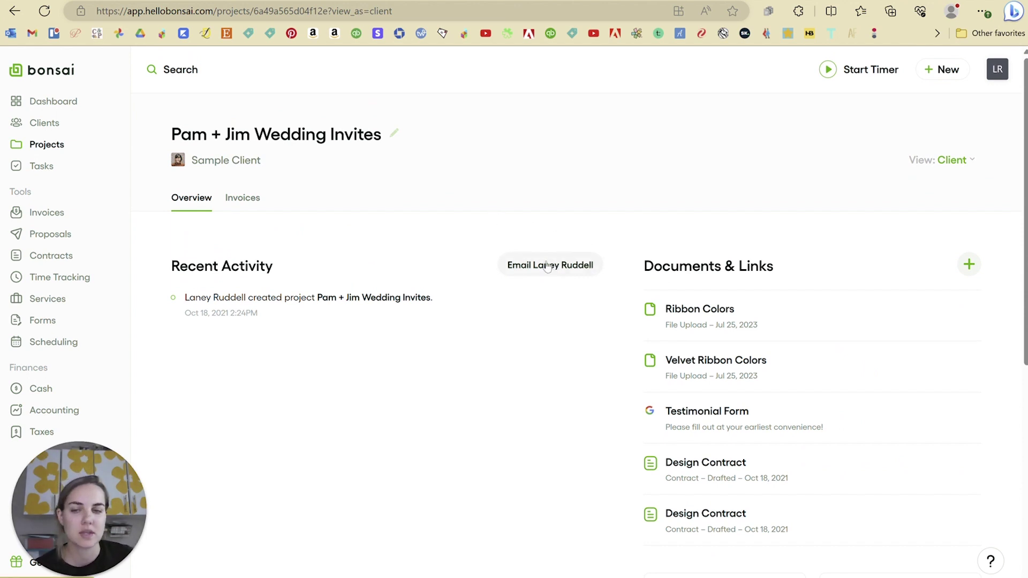
{"action": "left_click", "coordinate": [942, 159]}
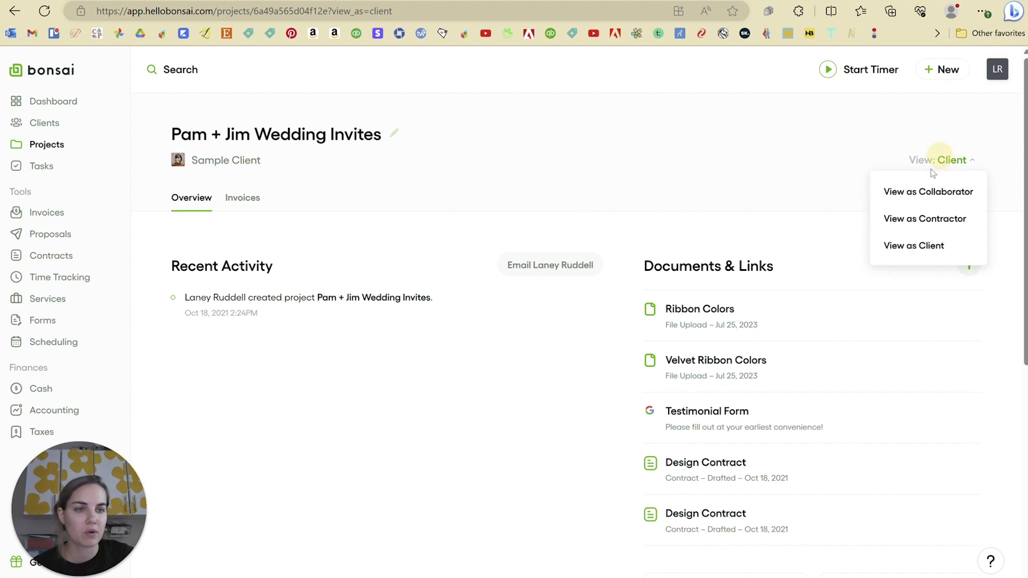
{"action": "left_click", "coordinate": [903, 219]}
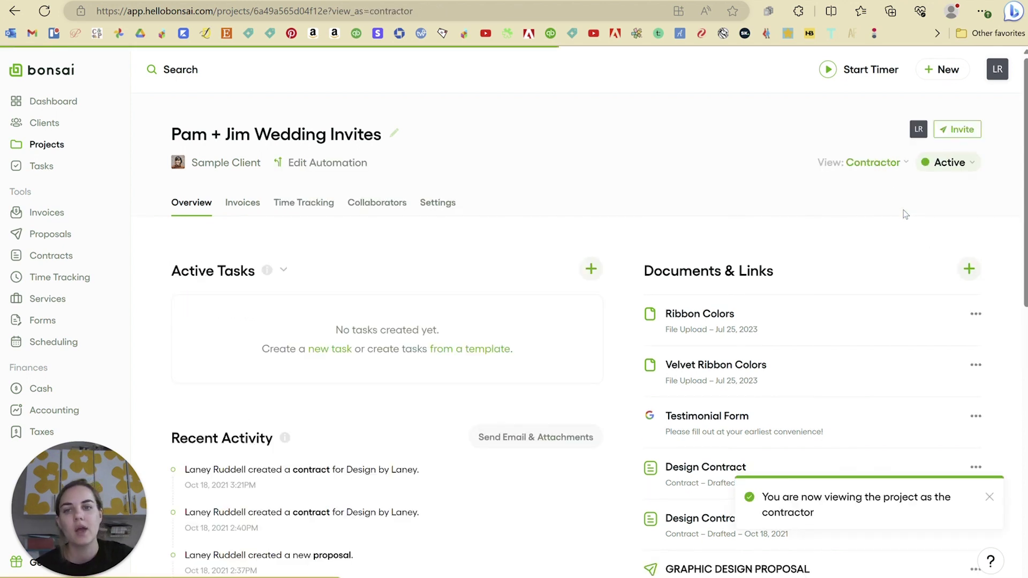
{"action": "left_click", "coordinate": [989, 497]}
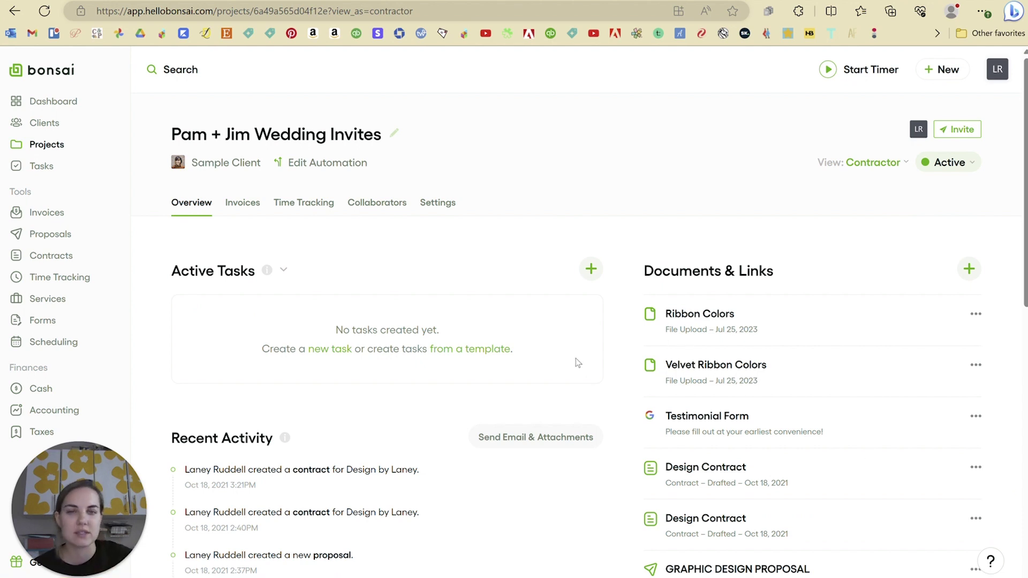
{"action": "scroll", "coordinate": [577, 363], "scroll_direction": "down", "scroll_amount": 3}
{"action": "scroll", "coordinate": [641, 119], "scroll_direction": "up", "scroll_amount": 2}
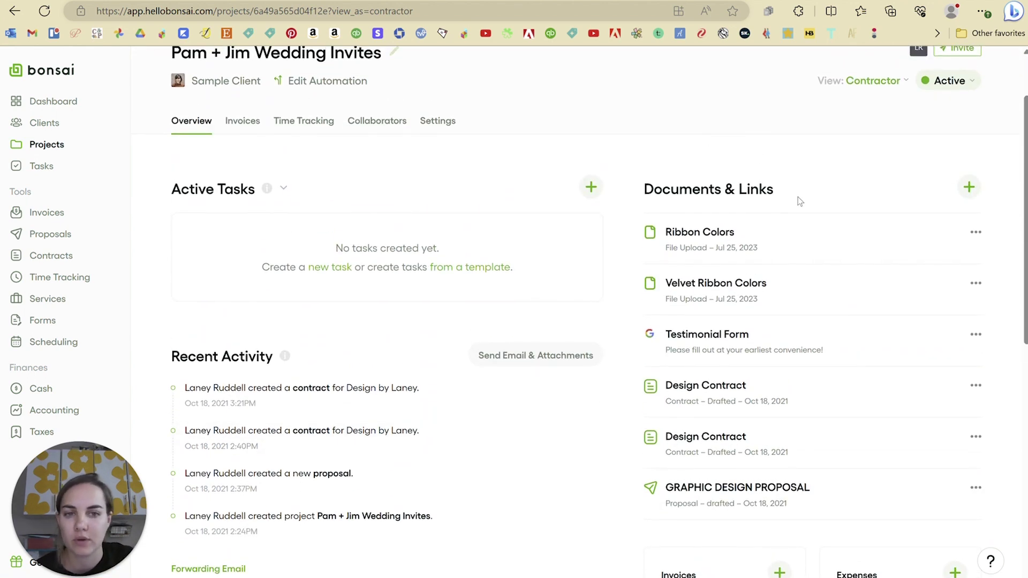
{"action": "scroll", "coordinate": [819, 478], "scroll_direction": "down", "scroll_amount": 6}
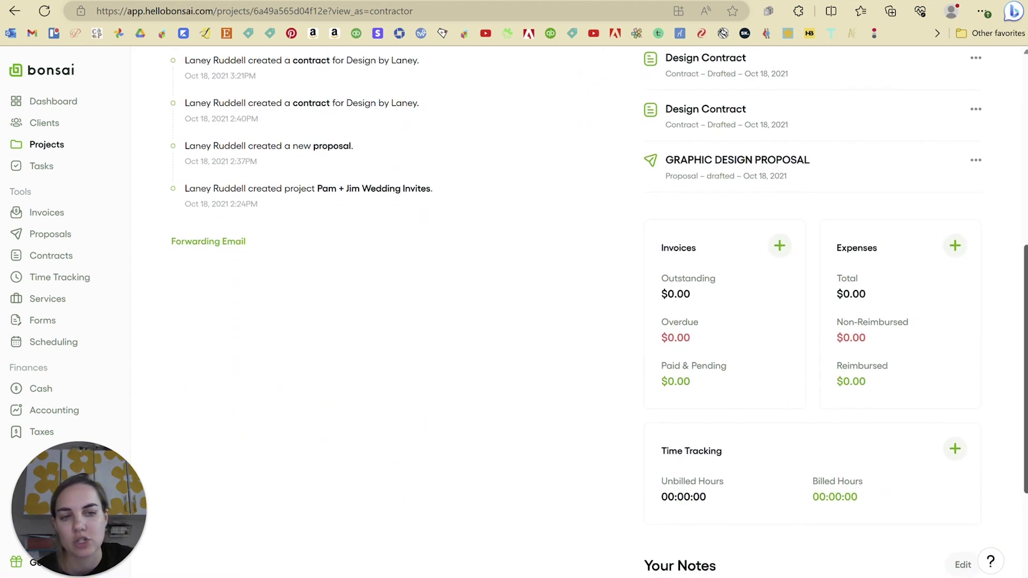
{"action": "scroll", "coordinate": [404, 360], "scroll_direction": "up", "scroll_amount": 8}
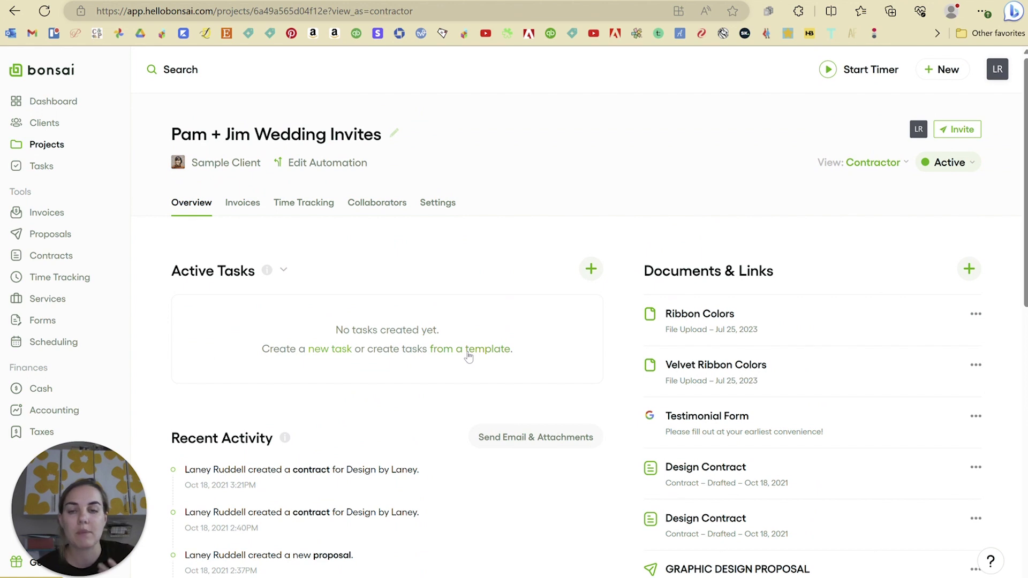
{"action": "left_click", "coordinate": [892, 162]}
{"action": "left_click", "coordinate": [857, 221]}
{"action": "scroll", "coordinate": [952, 294], "scroll_direction": "down", "scroll_amount": 6}
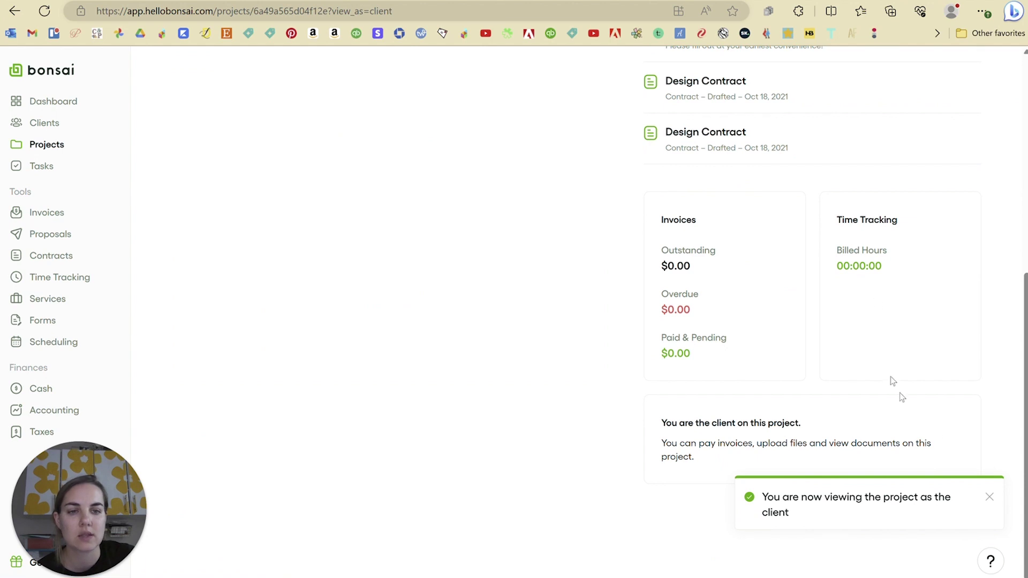
{"action": "left_click", "coordinate": [989, 496]}
{"action": "scroll", "coordinate": [821, 375], "scroll_direction": "up", "scroll_amount": 6}
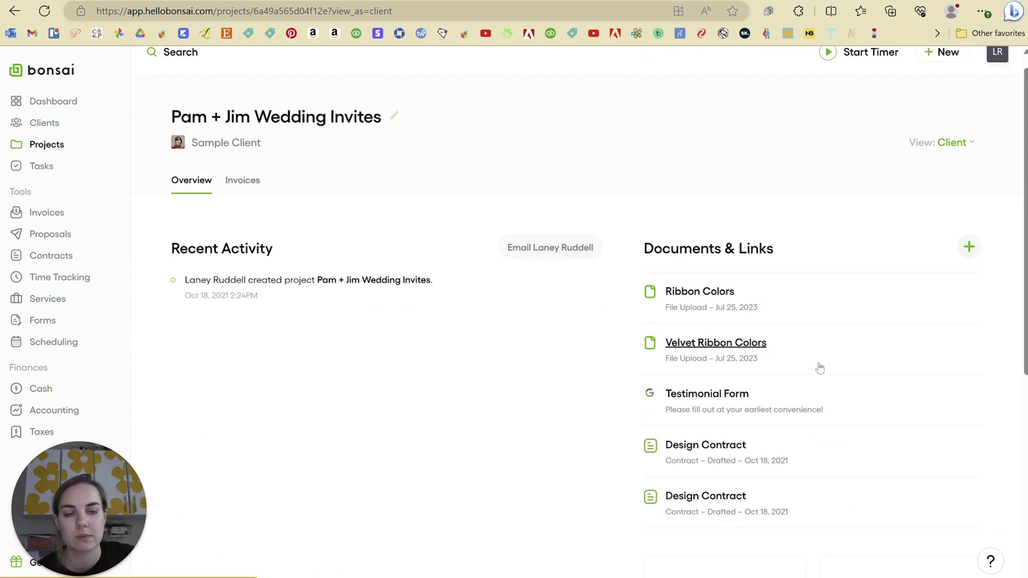
{"action": "left_click", "coordinate": [945, 160]}
Step: View the project as a Collaborator, then switch back to the contractor view
{"action": "left_click", "coordinate": [896, 196]}
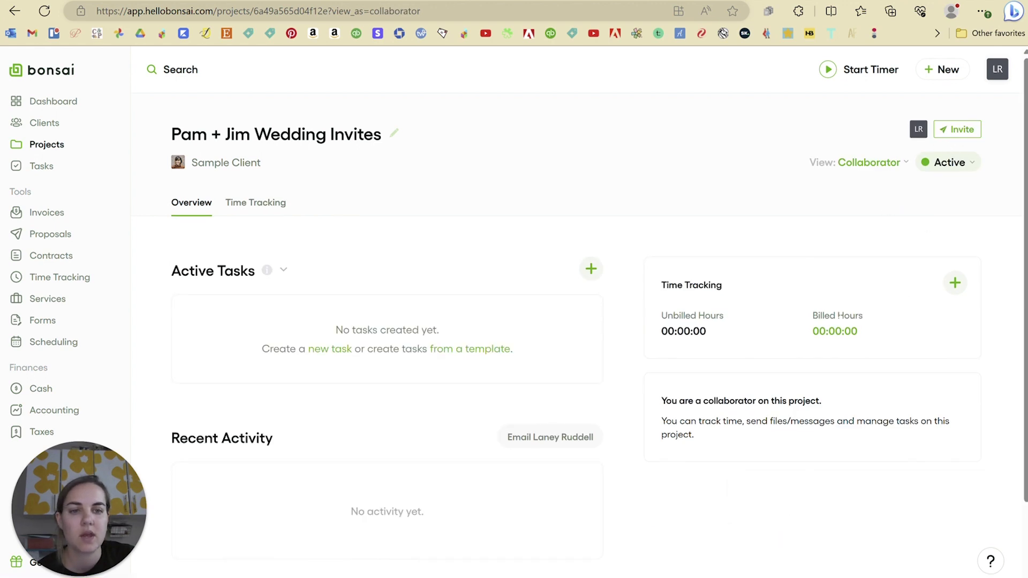
{"action": "scroll", "coordinate": [577, 223], "scroll_direction": "down", "scroll_amount": 2}
{"action": "scroll", "coordinate": [577, 225], "scroll_direction": "up", "scroll_amount": 2}
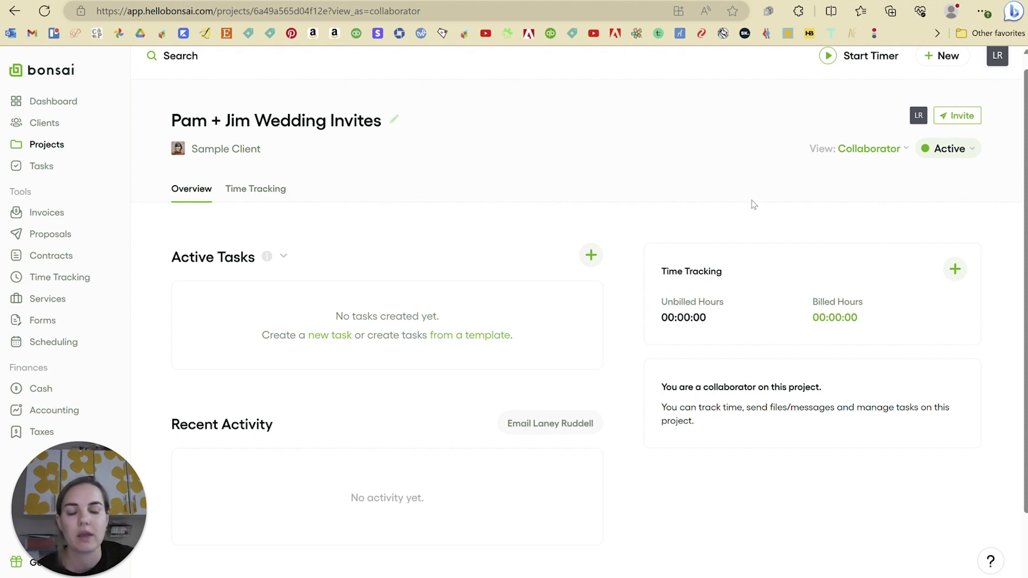
{"action": "left_click", "coordinate": [889, 152]}
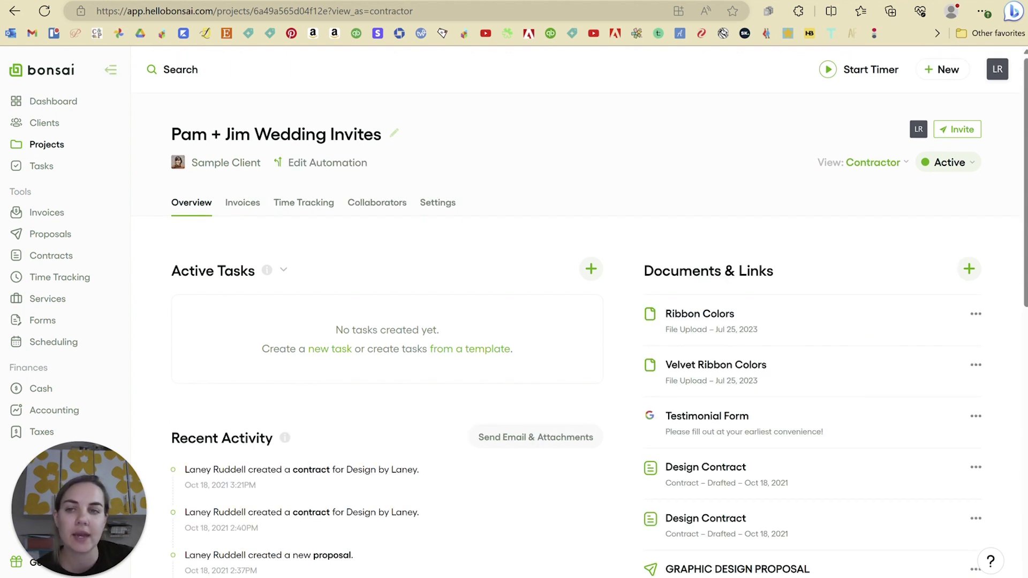